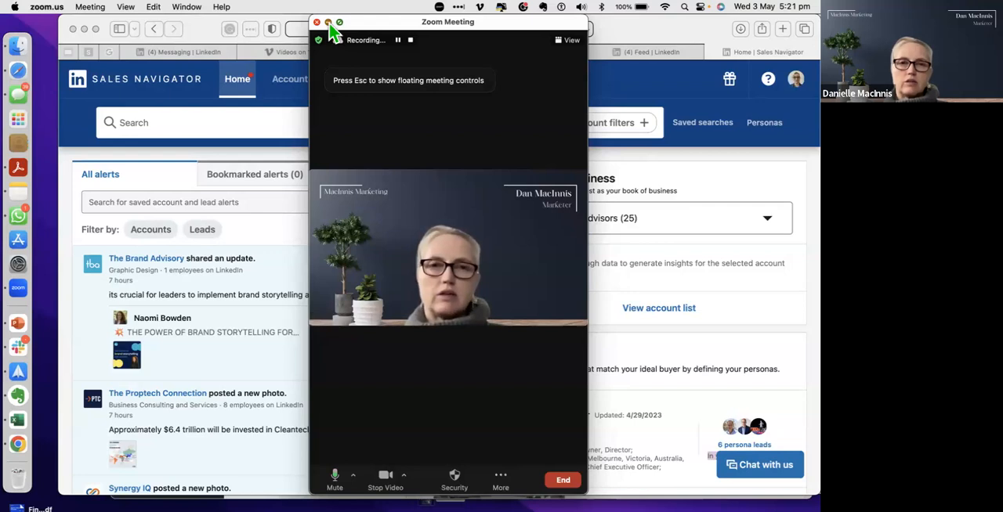
Step: Minimise the meeting window to a floating video thumbnail and move it clear of the browser's page controls
drag(156, 72, 684, 43)
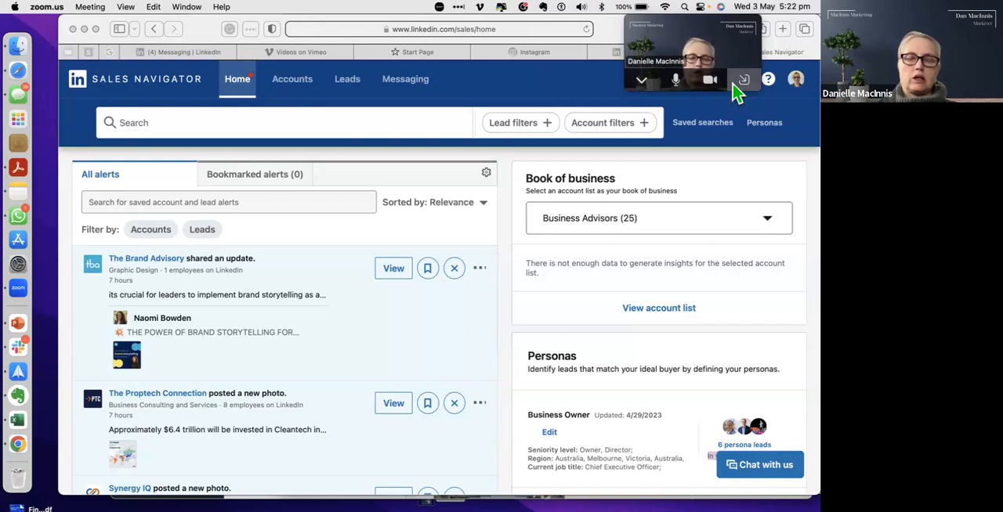
drag(667, 46, 638, 30)
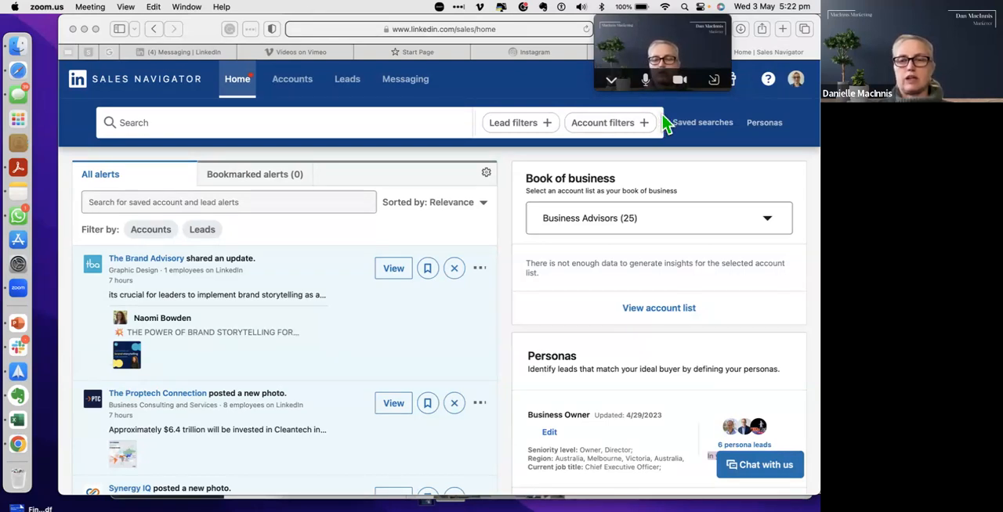
drag(685, 59, 645, 48)
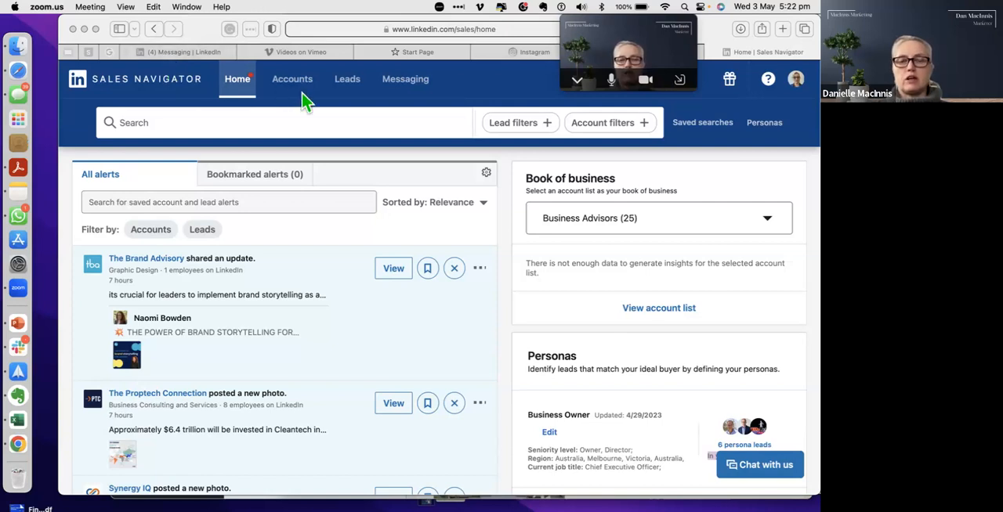
Step: Look at the recent and saved searches, and open the overview of account lists
click(385, 123)
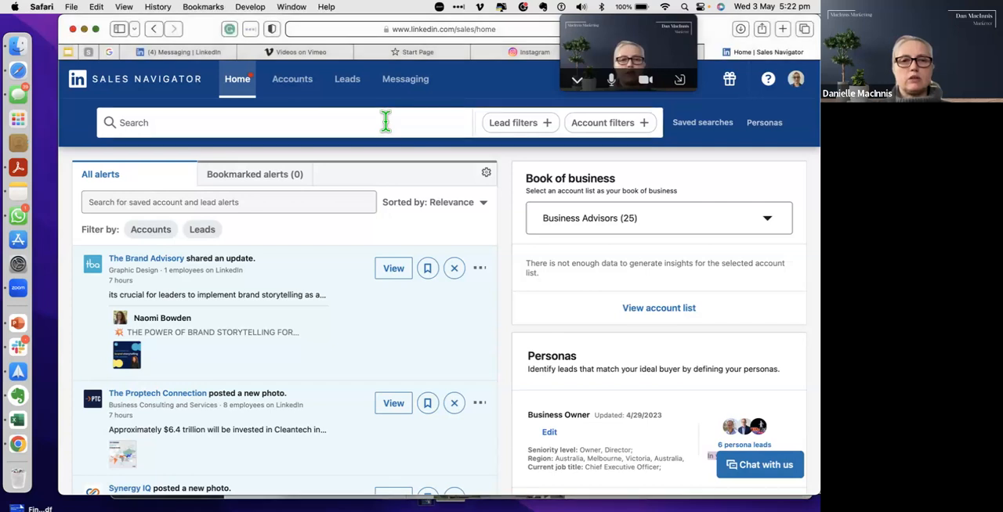
click(385, 122)
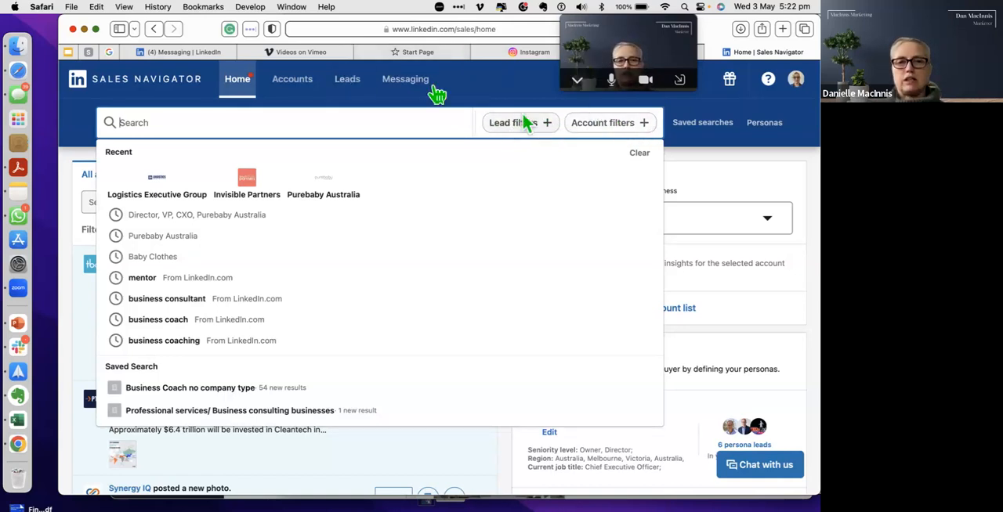
click(294, 83)
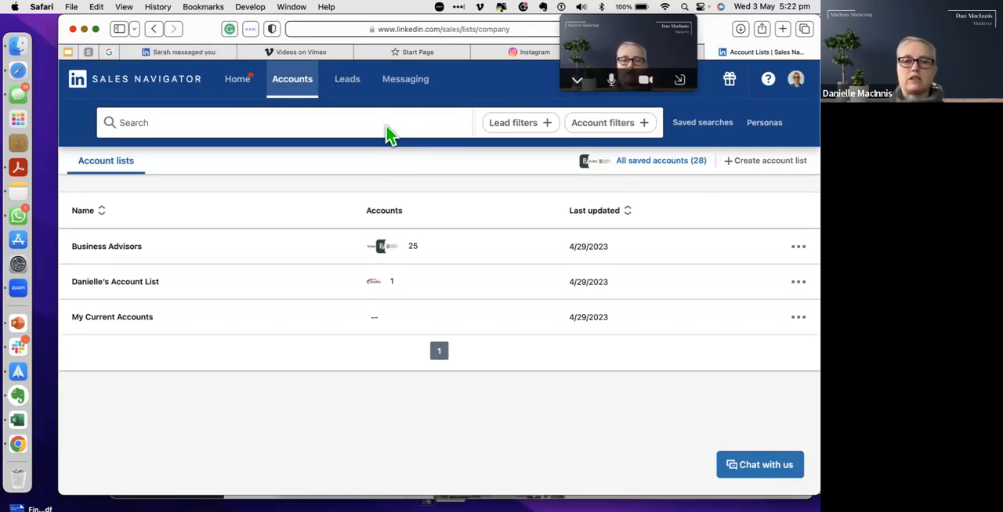
Step: Open the lead filters and set the company headcount filter to Self-employed
click(521, 125)
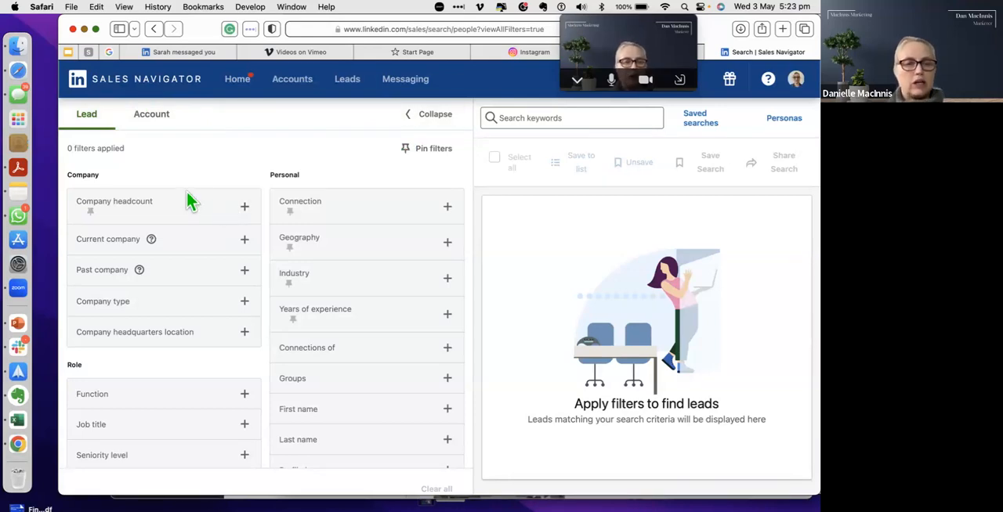
scroll(171, 384, down, 5)
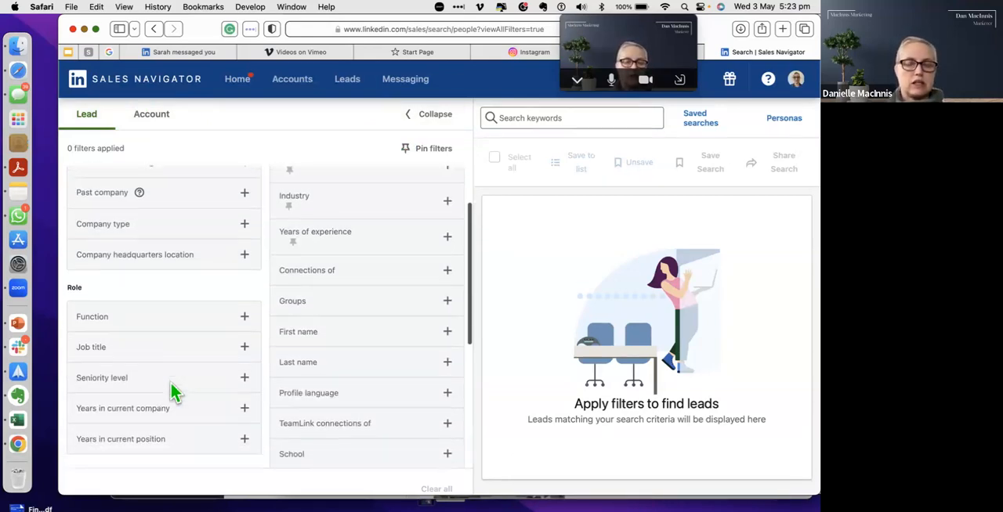
scroll(171, 384, down, 3)
scroll(170, 383, up, 8)
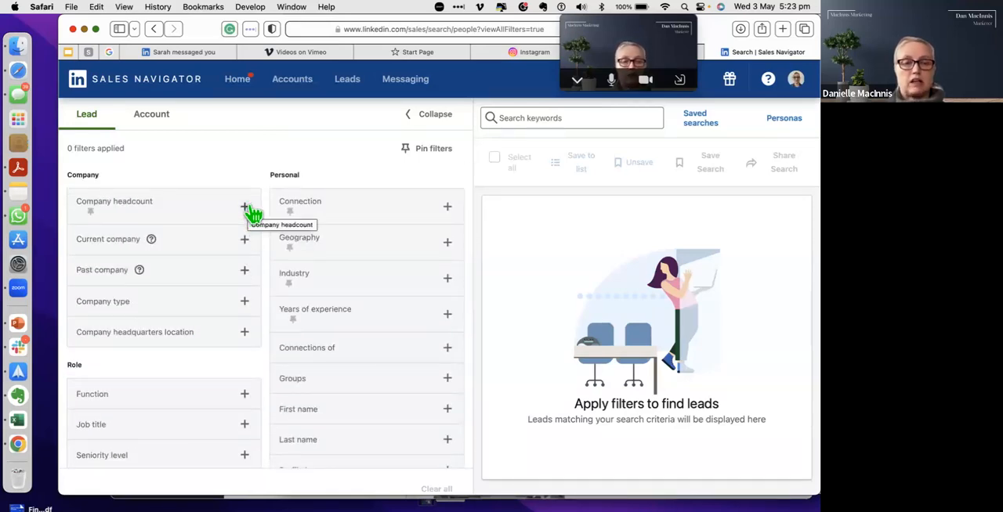
click(245, 210)
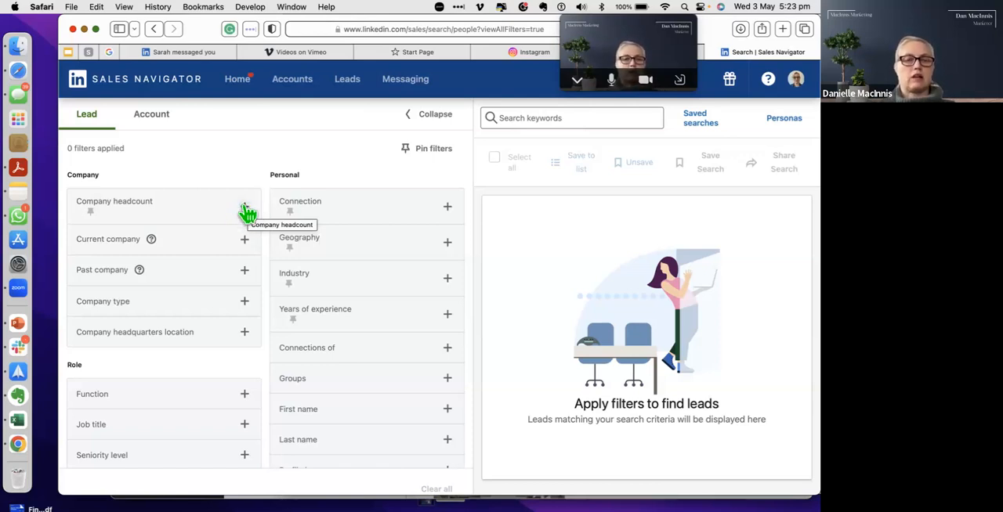
click(244, 210)
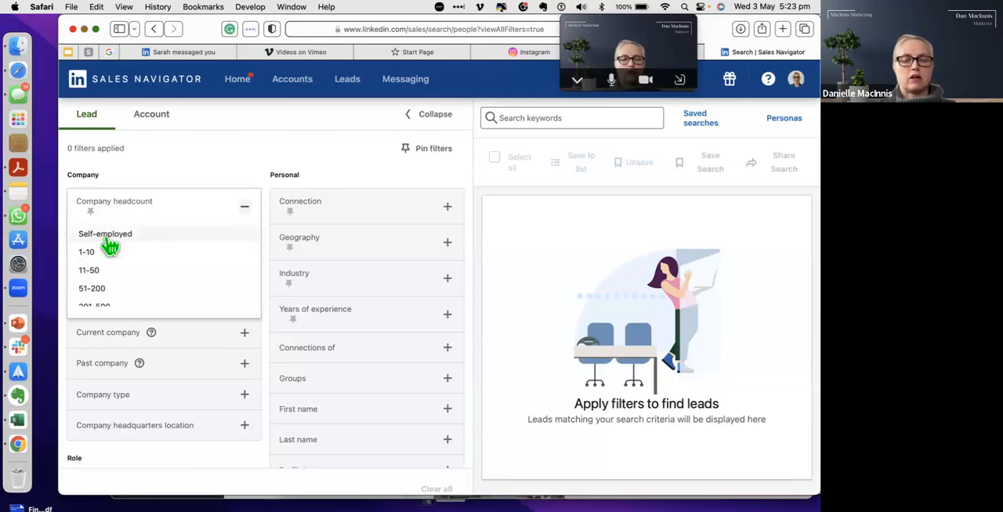
click(106, 235)
click(211, 167)
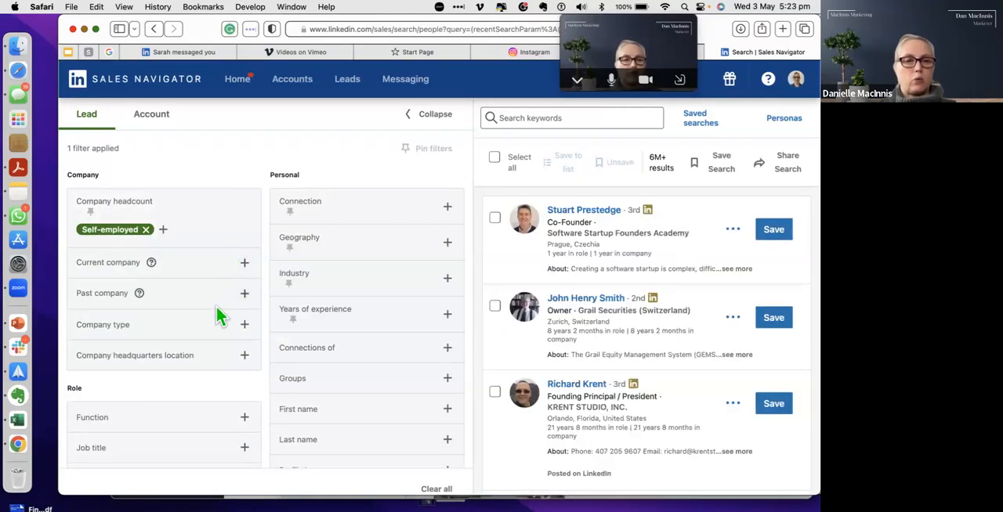
Step: Include Marketing in the role's function filter
scroll(217, 313, down, 3)
click(243, 334)
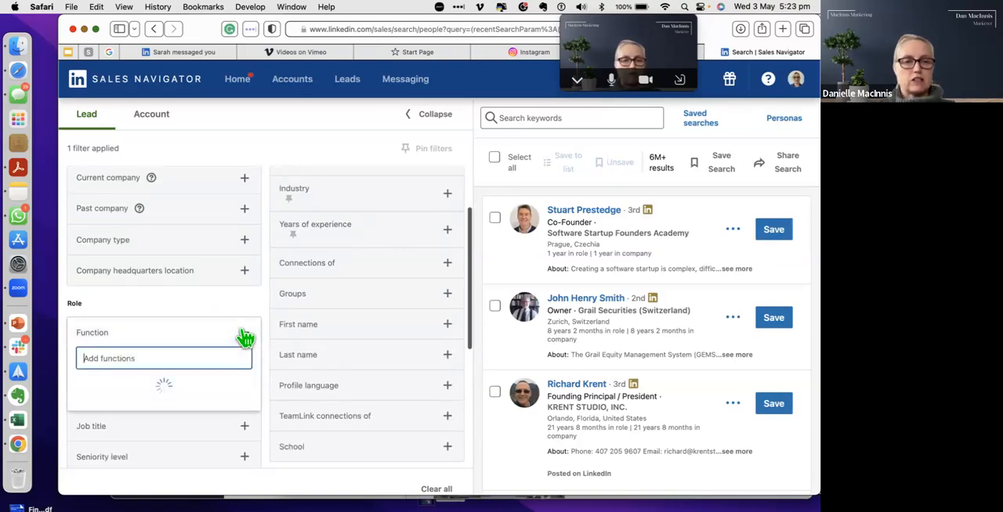
text(marketing)
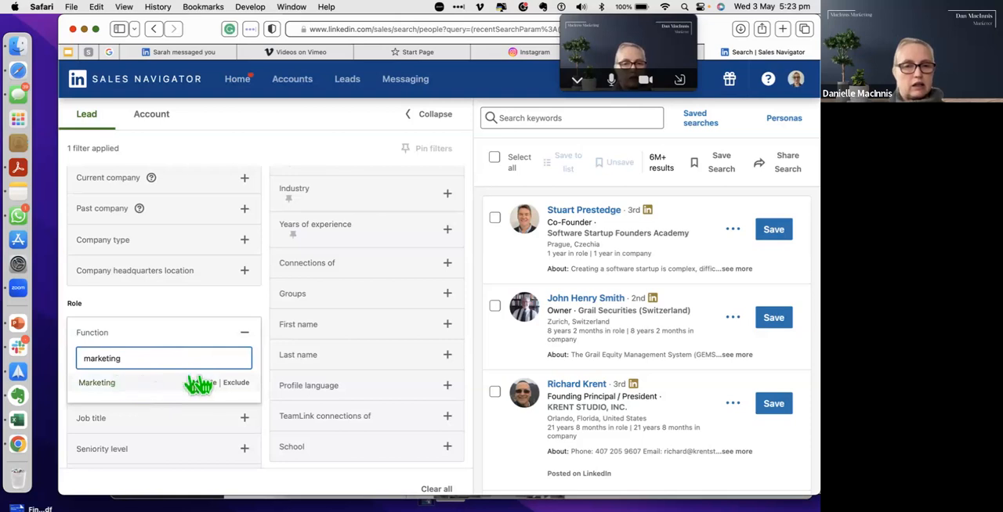
click(202, 384)
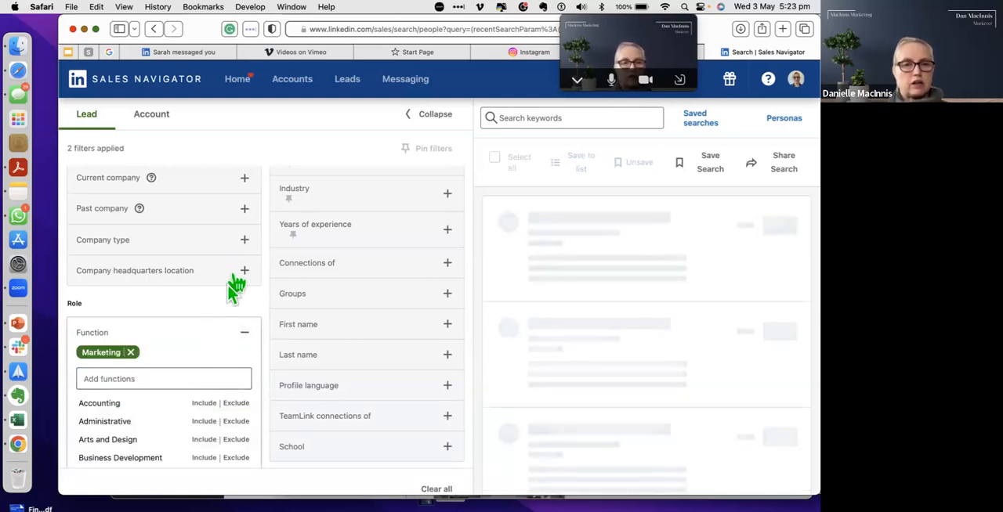
Step: Include Marketing Director and Chief Executive Officer as current job titles in the lead filters
scroll(220, 304, down, 3)
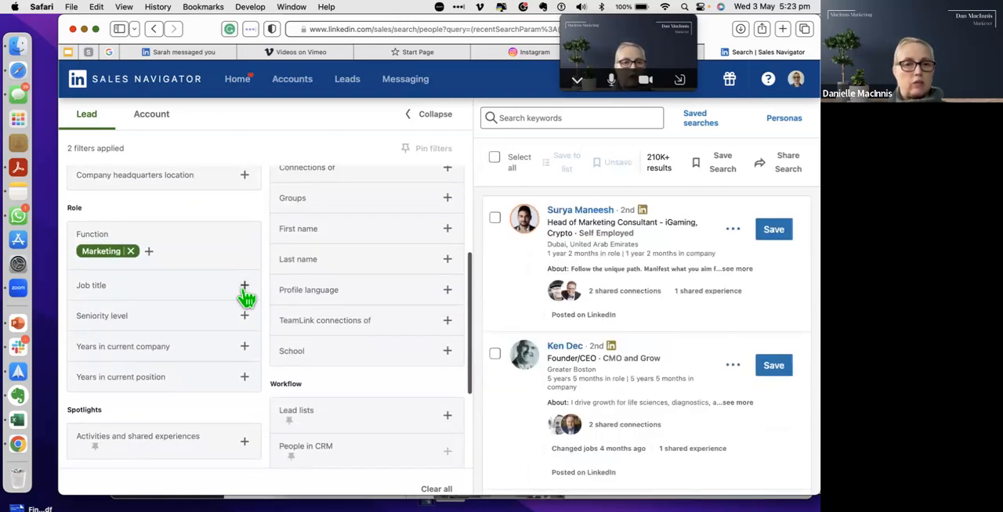
click(245, 287)
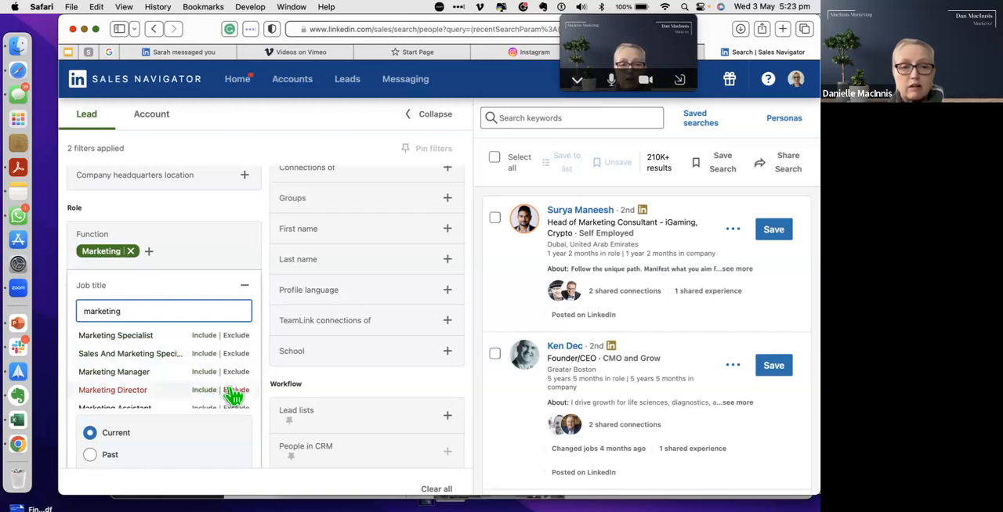
click(207, 390)
click(156, 332)
text(CEO)
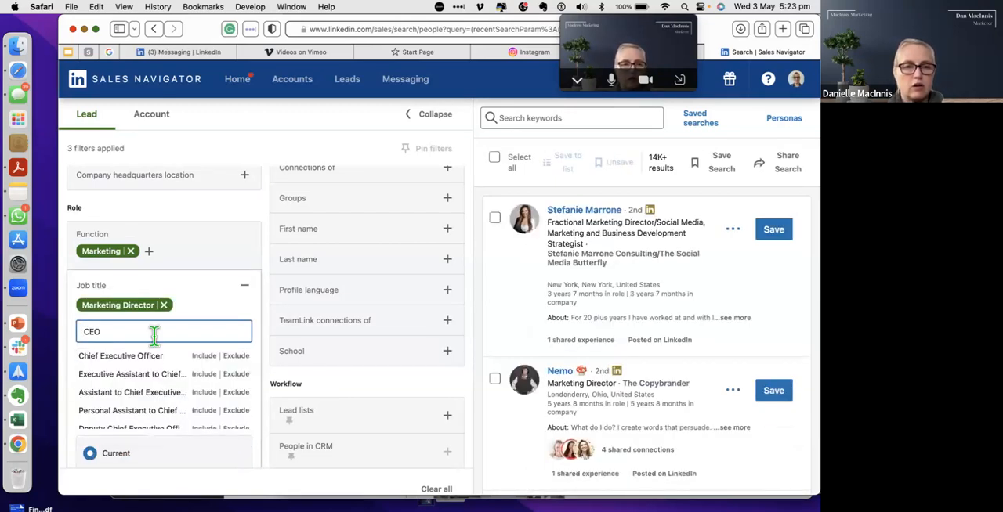
click(203, 359)
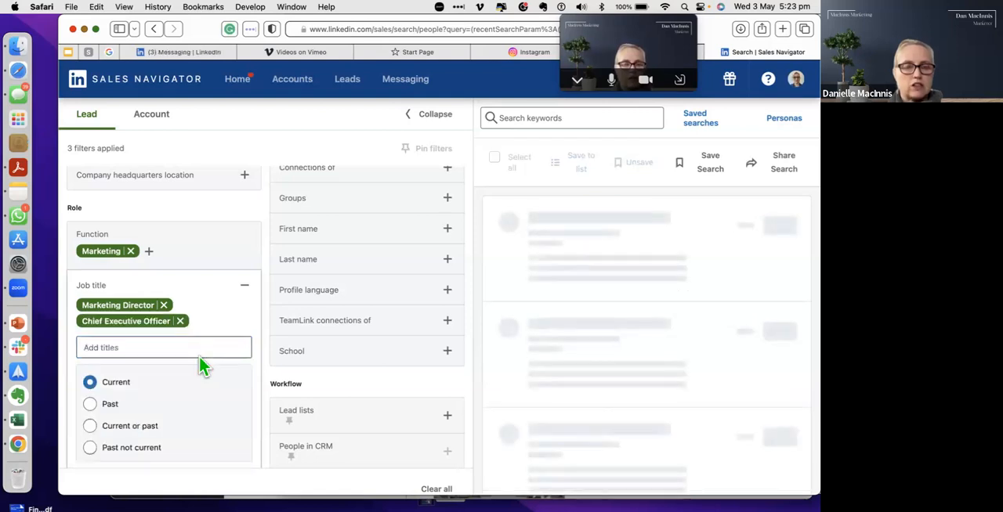
click(223, 211)
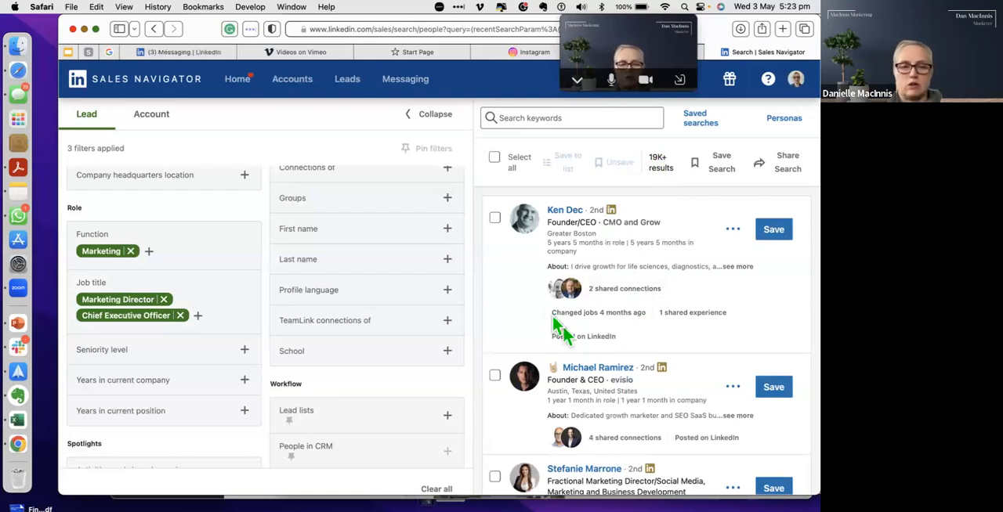
Step: Include Owner in the seniority level filter
click(244, 352)
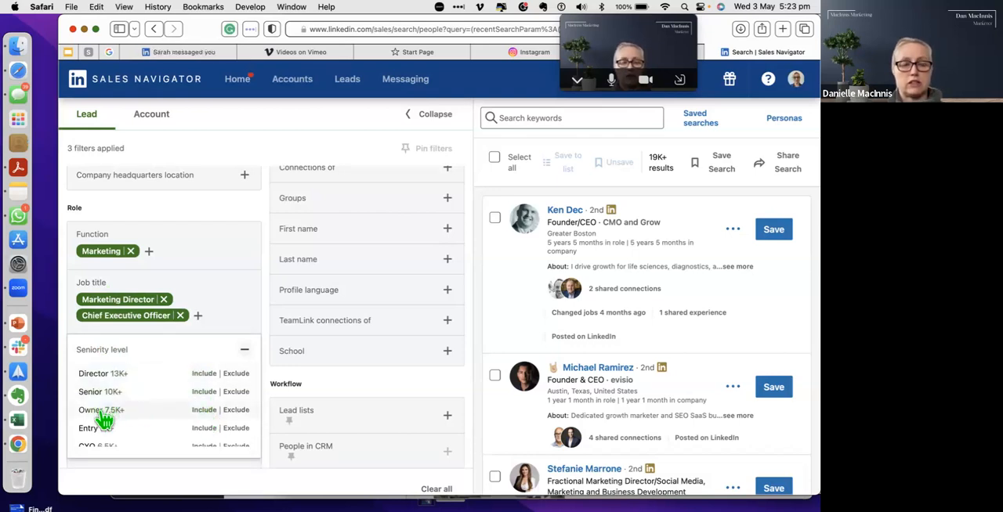
scroll(118, 446, down, 5)
scroll(117, 443, up, 5)
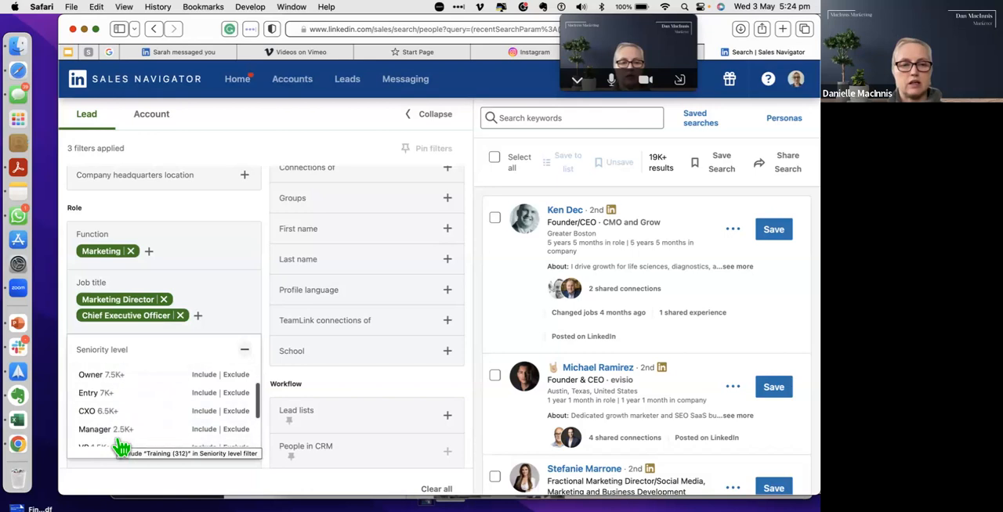
click(204, 384)
Step: Filter years in current company to 3 to 5 years, 6 to 10 years and More than 10 years
scroll(167, 311, down, 3)
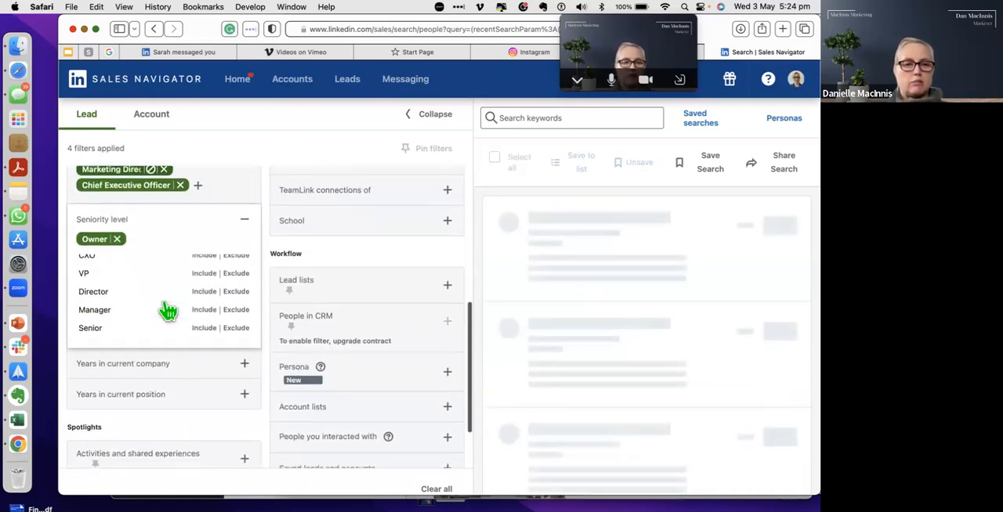
click(243, 364)
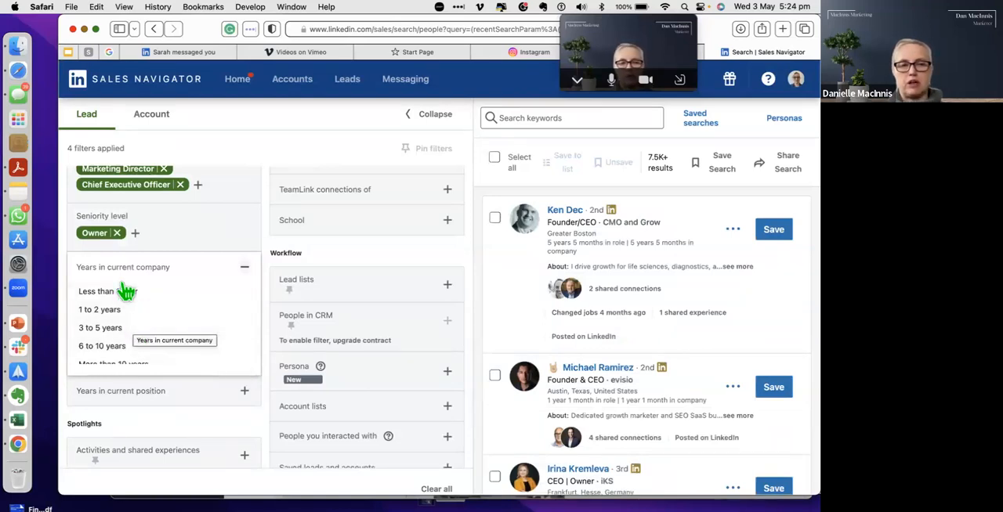
click(111, 330)
click(115, 348)
click(125, 350)
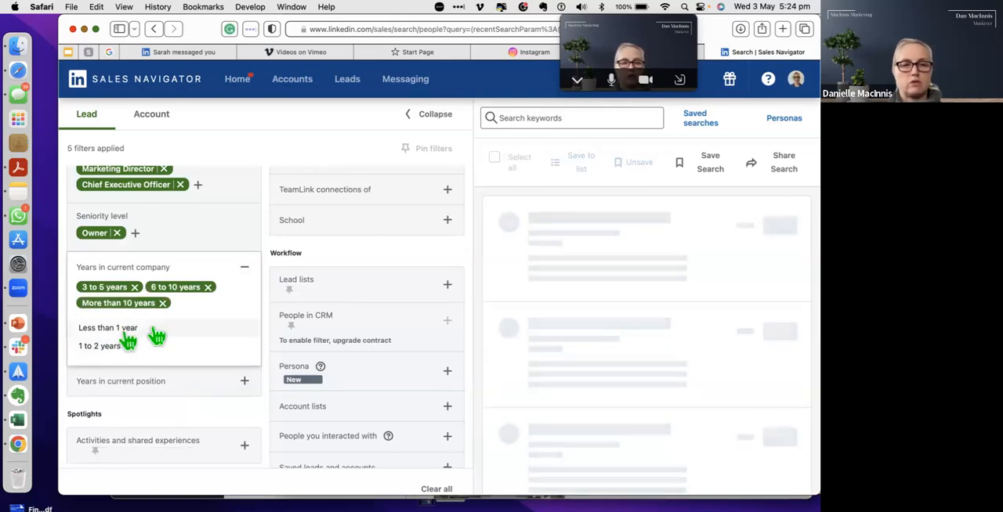
click(185, 408)
Step: Limit the leads to 1st Degree Connections with the connection filter
scroll(185, 409, down, 1)
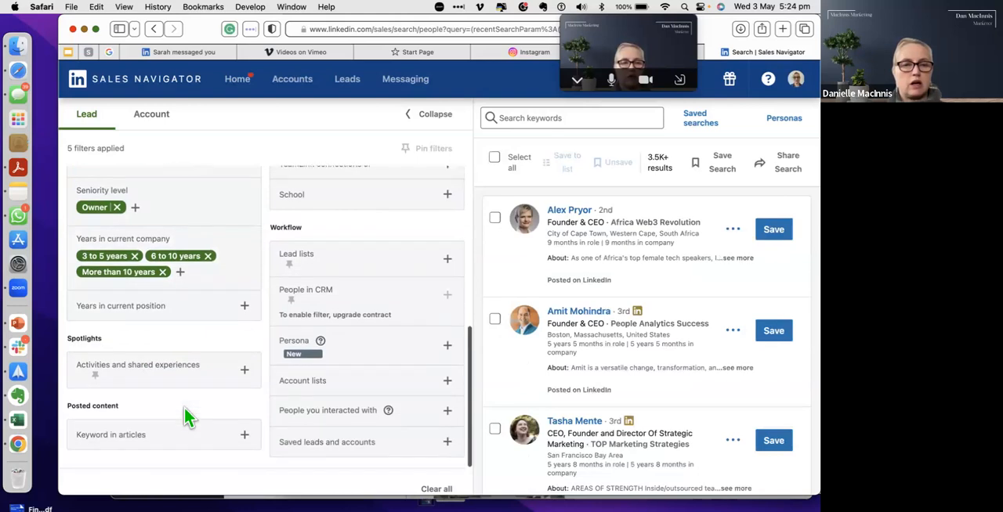
click(194, 444)
scroll(244, 214, up, 10)
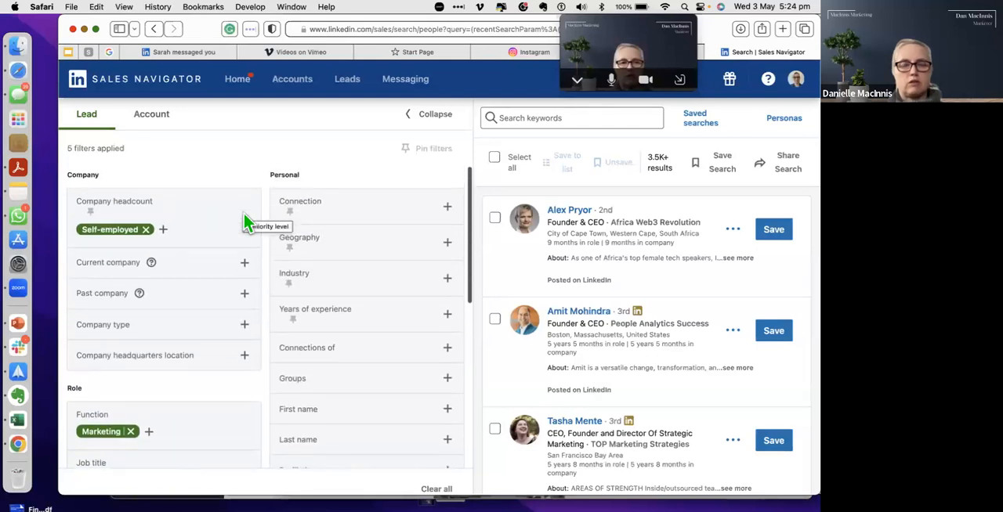
click(447, 207)
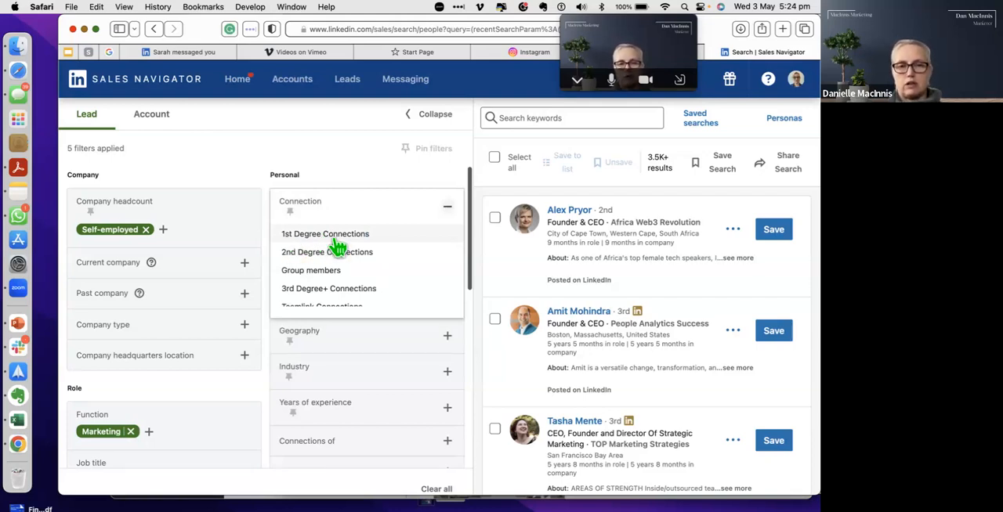
click(338, 235)
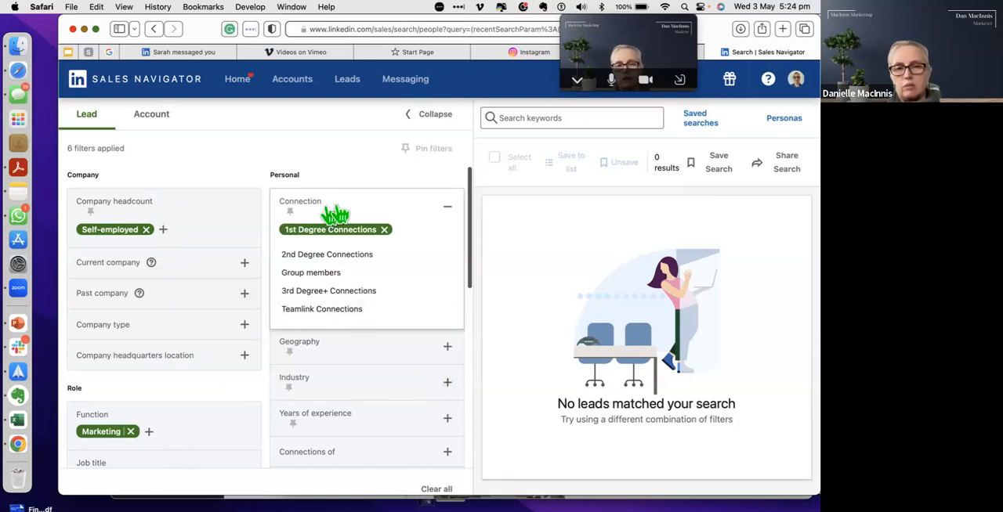
Step: Include Australia as a region in the geography filter
click(447, 347)
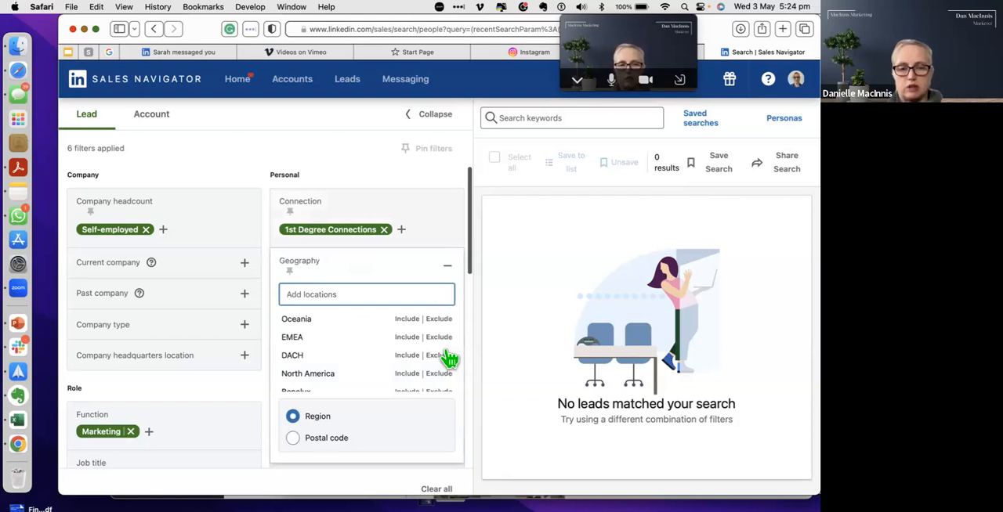
text(aus)
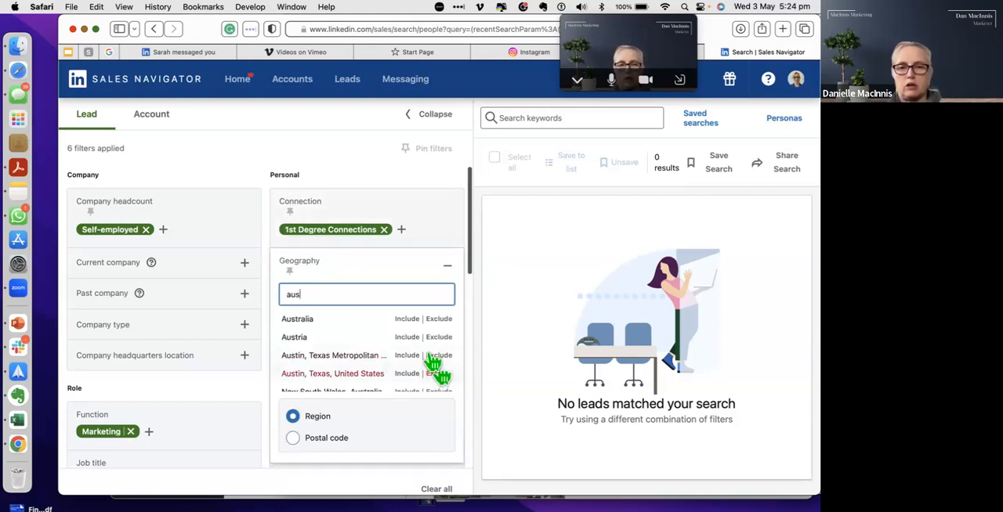
click(407, 319)
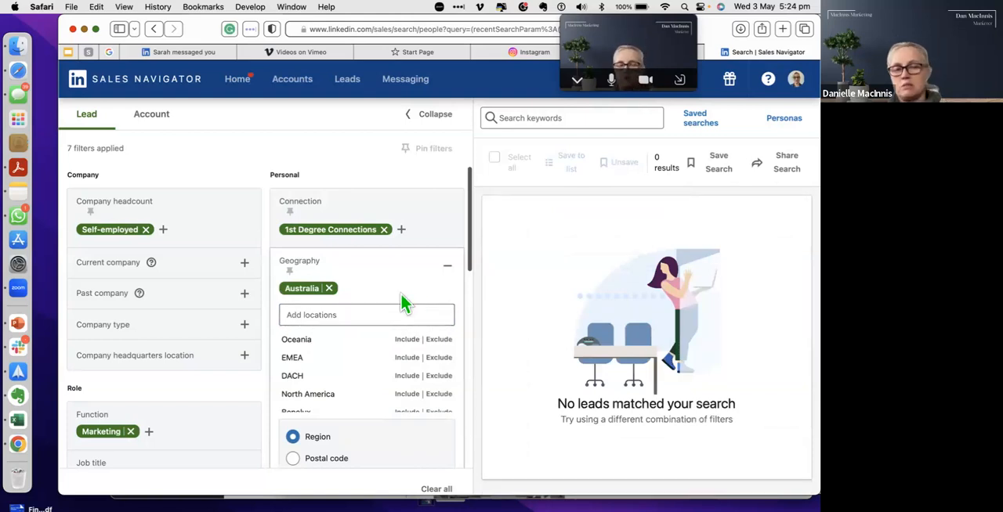
click(372, 174)
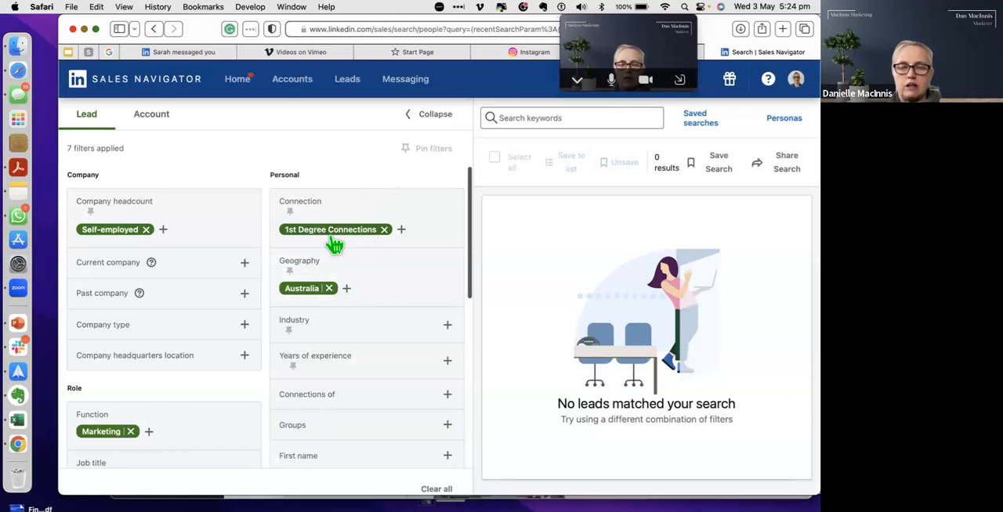
Step: Add Group members, 2nd Degree Connections and 3rd Degree+ Connections to the connection filter
scroll(157, 324, down, 3)
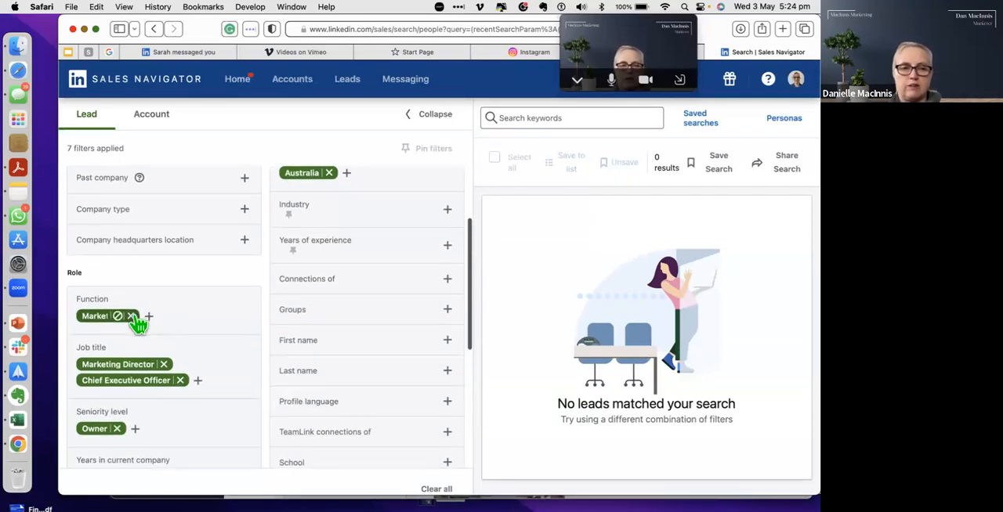
scroll(135, 321, down, 1)
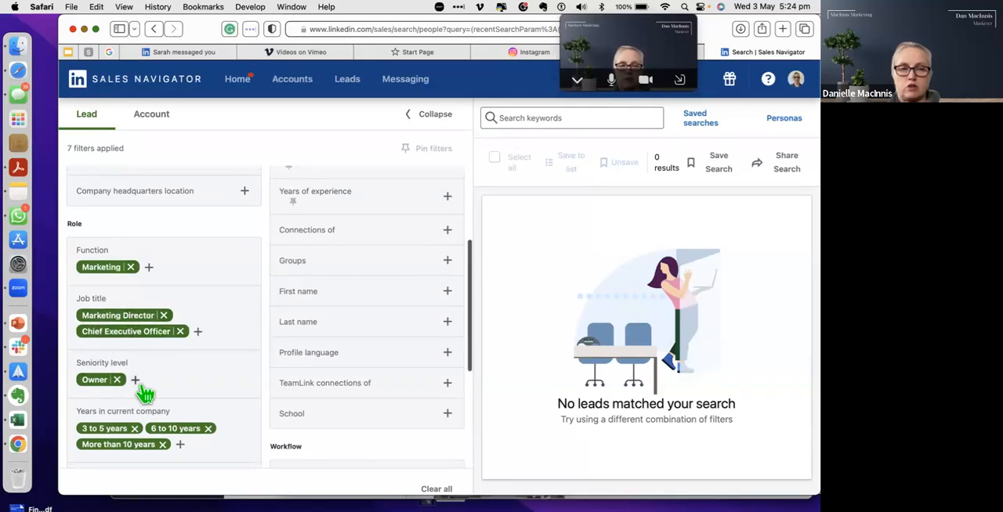
scroll(142, 385, down, 1)
scroll(145, 392, down, 4)
scroll(143, 395, up, 2)
scroll(145, 393, up, 5)
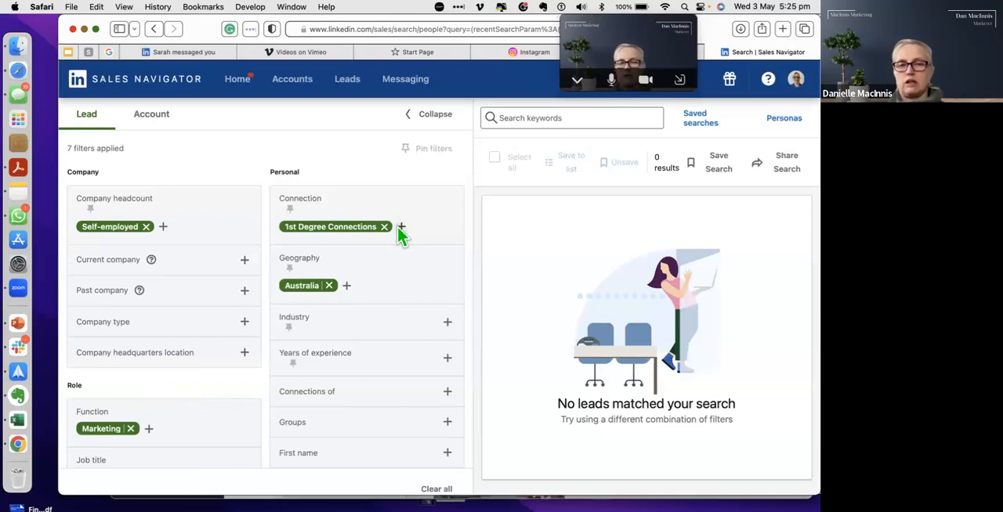
click(401, 229)
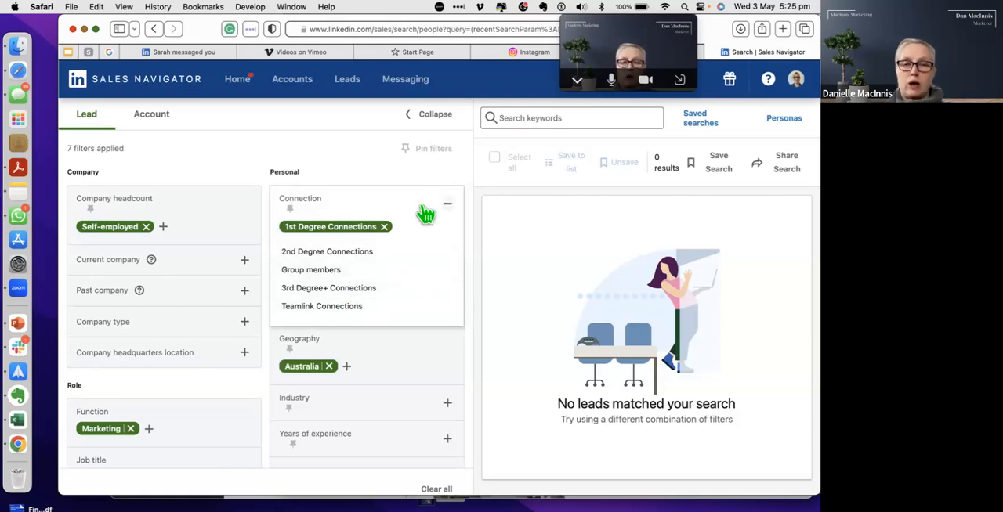
click(335, 271)
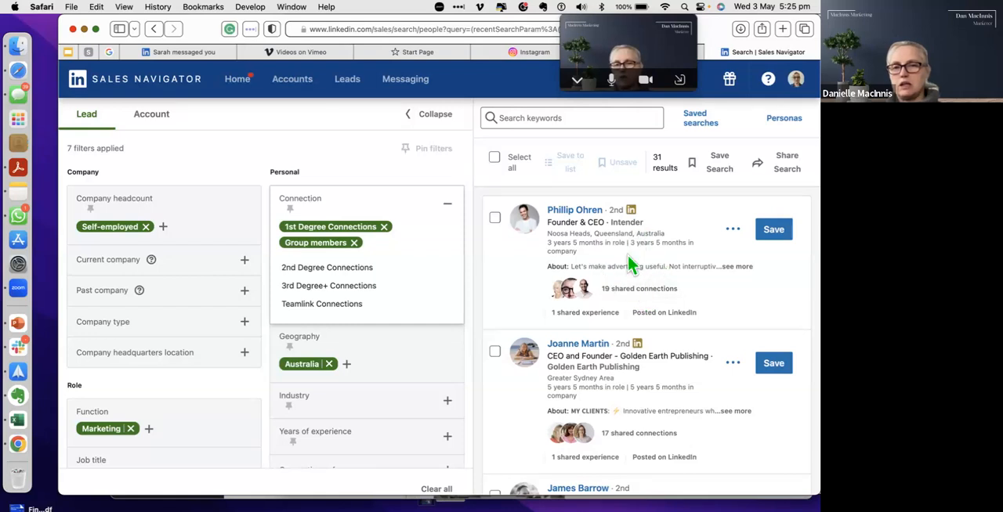
click(329, 271)
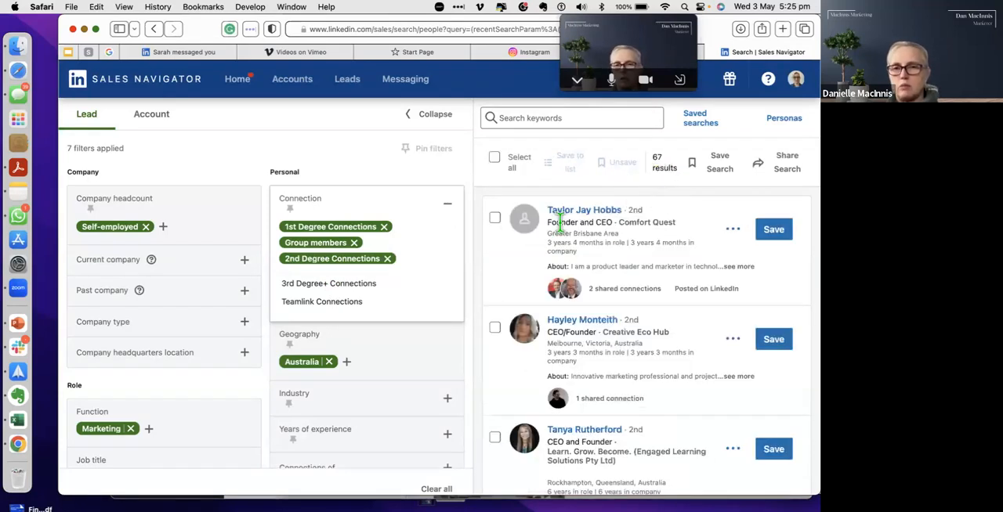
click(359, 286)
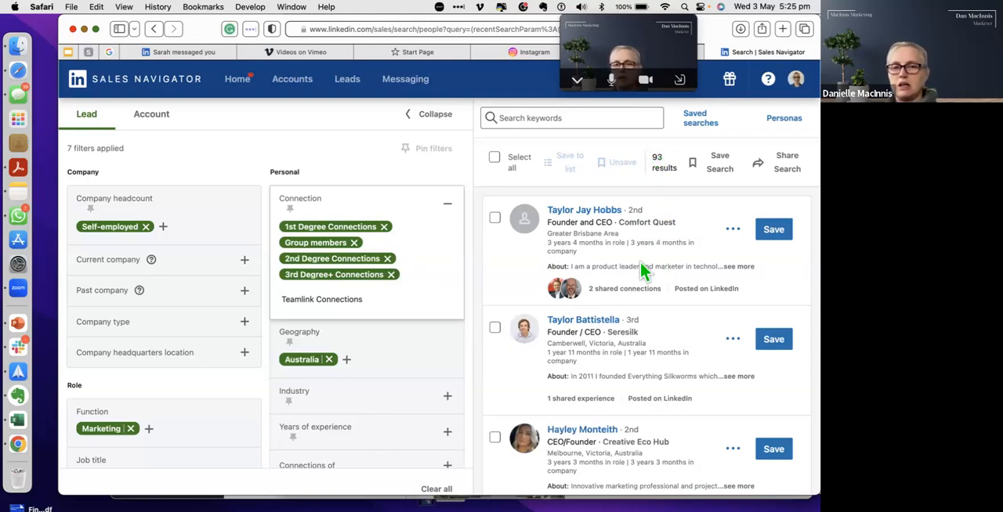
Step: Include Advertising Services and Marketing Services in the industry filter
scroll(640, 270, down, 1)
scroll(641, 271, up, 1)
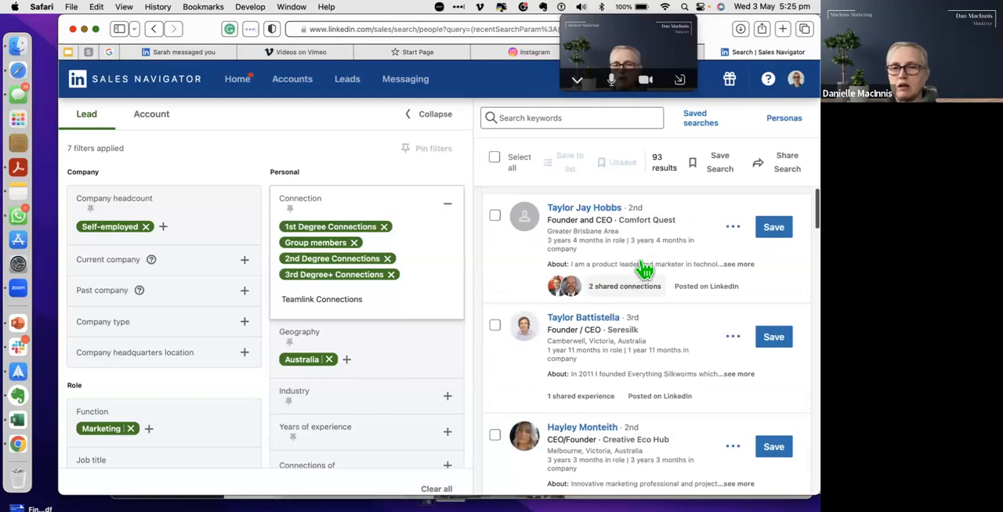
scroll(641, 270, down, 3)
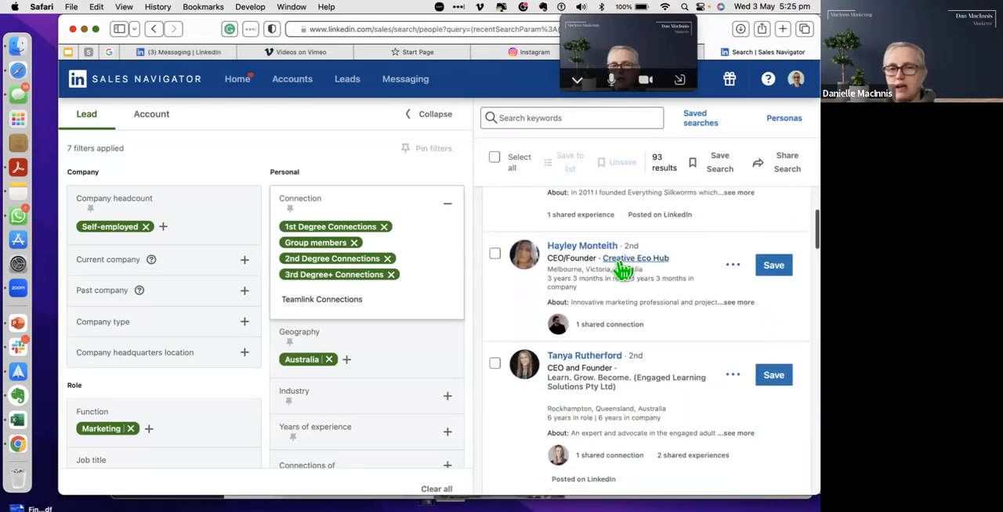
mouse_move(620, 270)
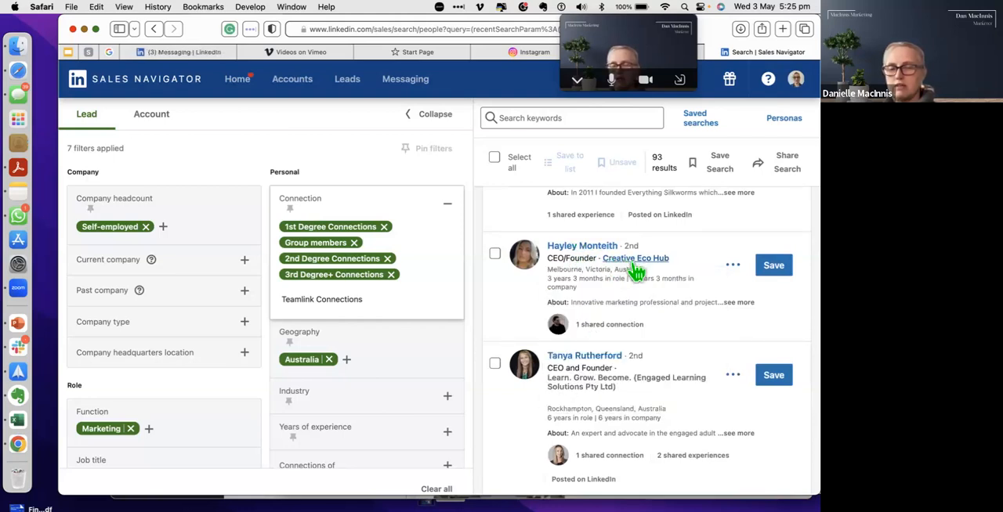
scroll(625, 351, down, 2)
scroll(622, 351, down, 10)
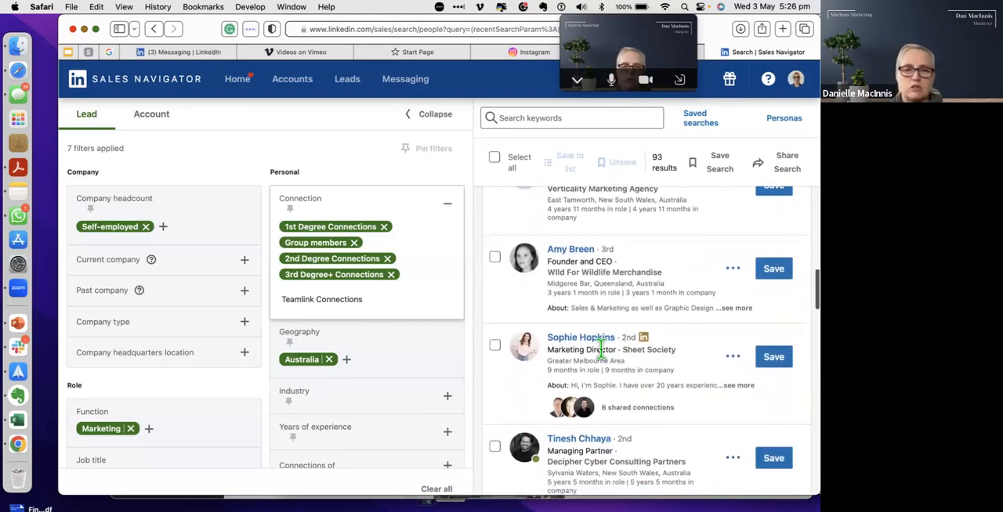
click(448, 397)
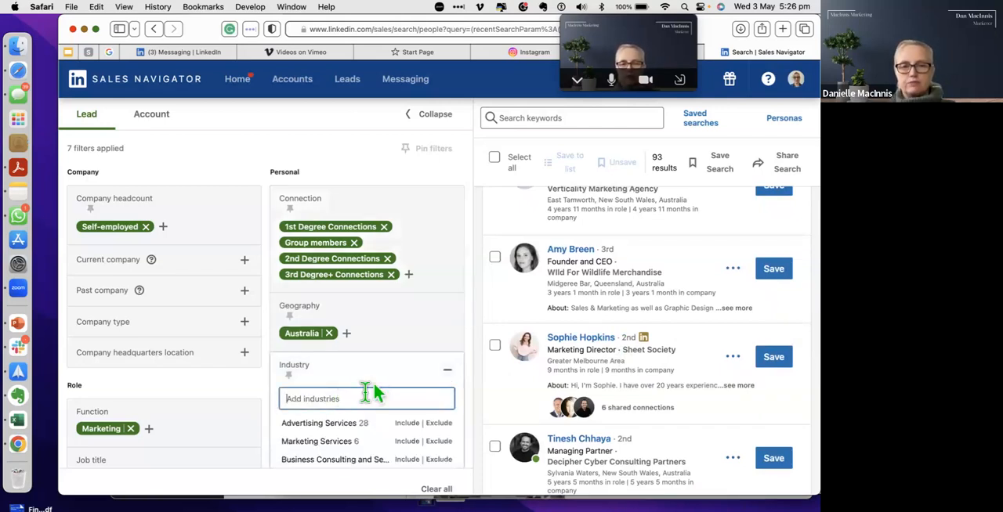
click(407, 430)
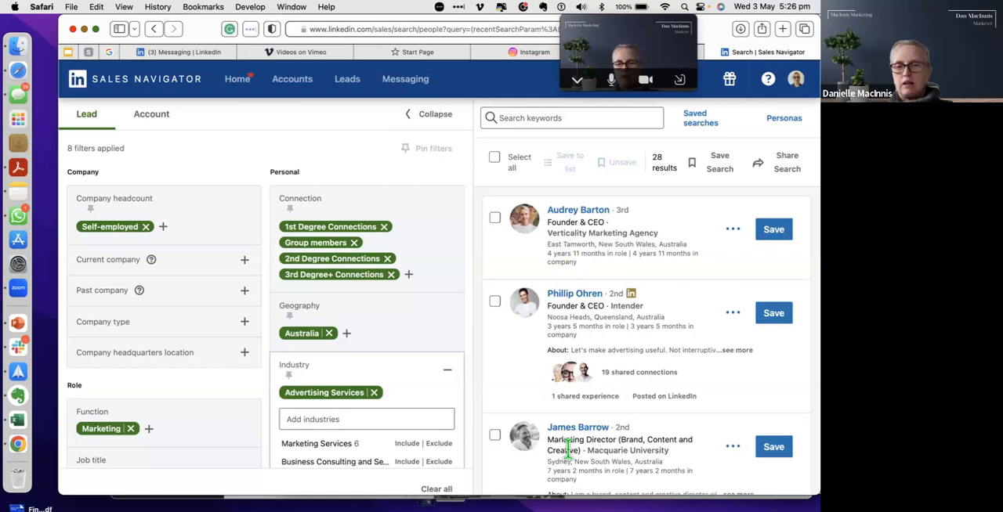
scroll(597, 435, down, 5)
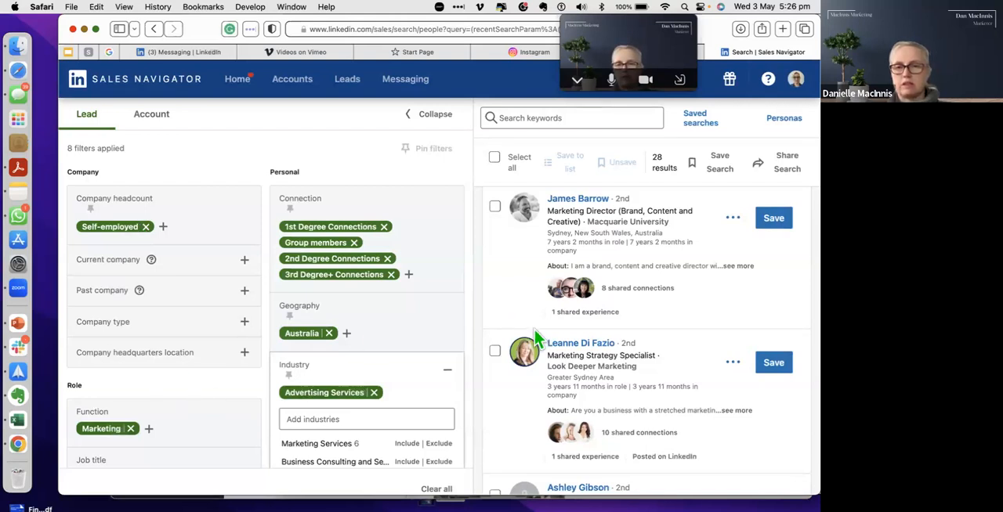
scroll(638, 425, down, 4)
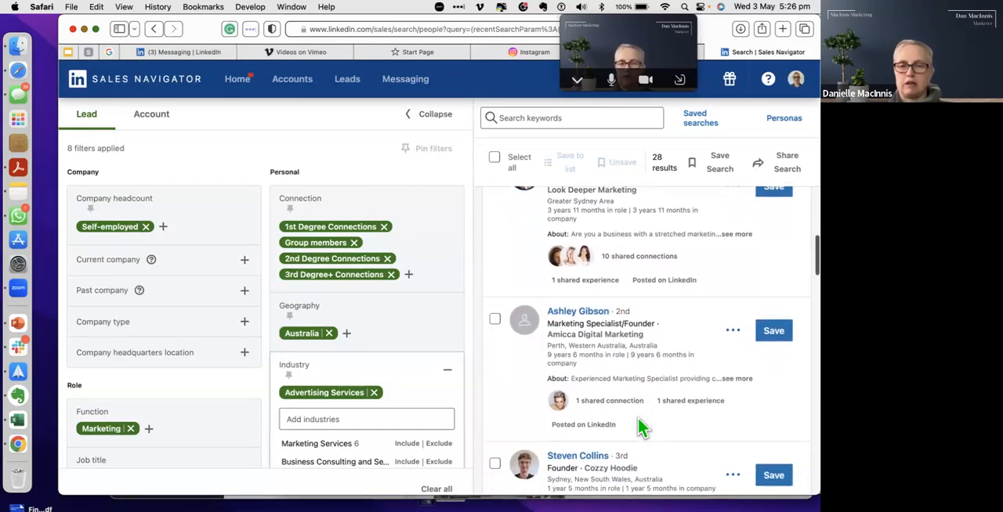
click(408, 444)
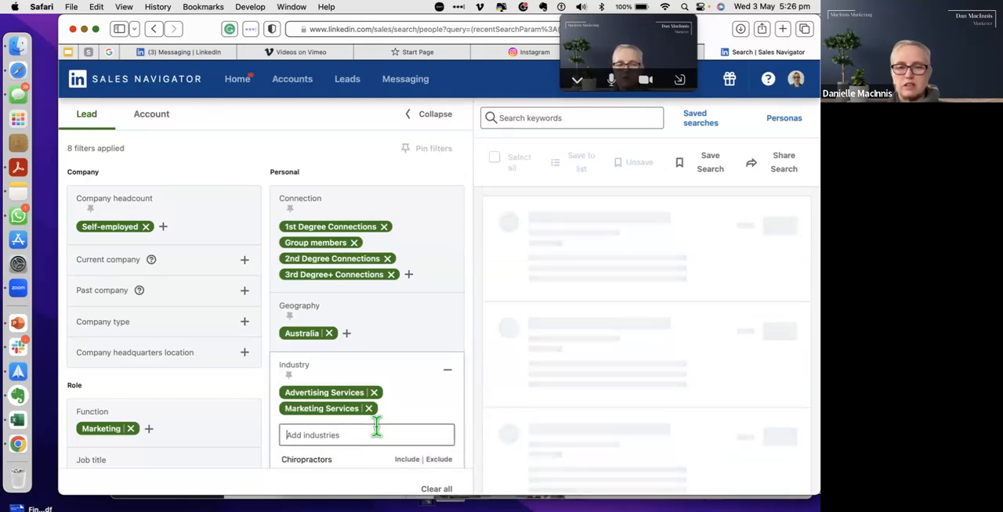
Step: Find industries matching "busi" and include Business Consulting and Services in the industry filter
scroll(377, 427, down, 5)
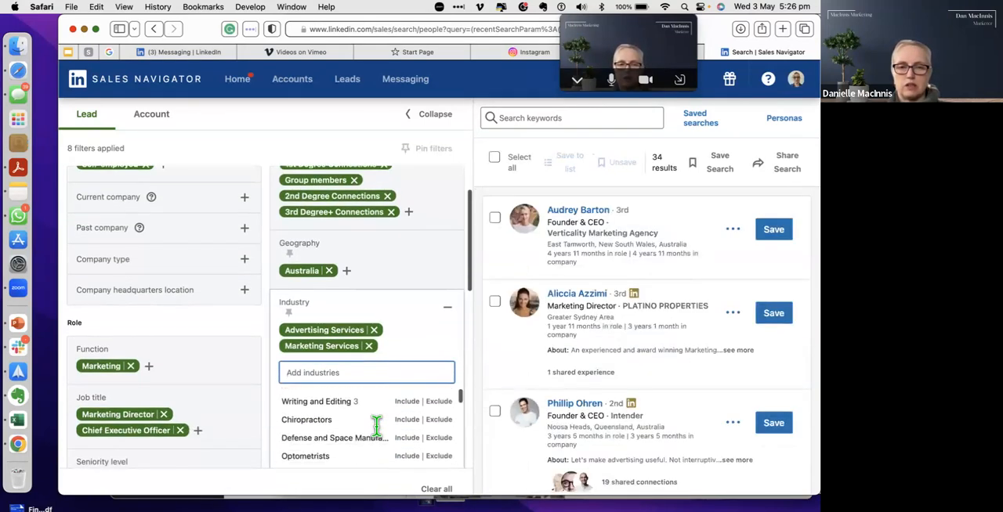
scroll(380, 437, down, 5)
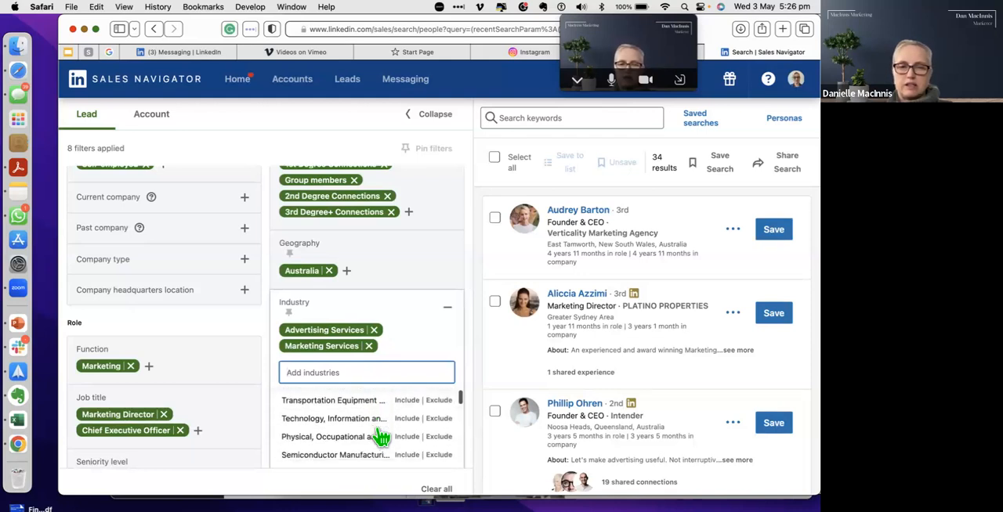
scroll(381, 437, down, 4)
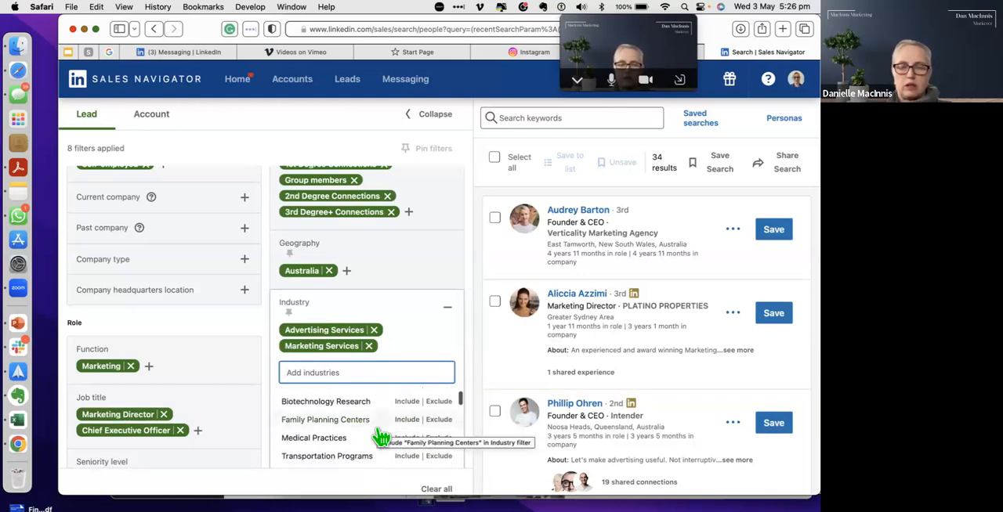
text(busi)
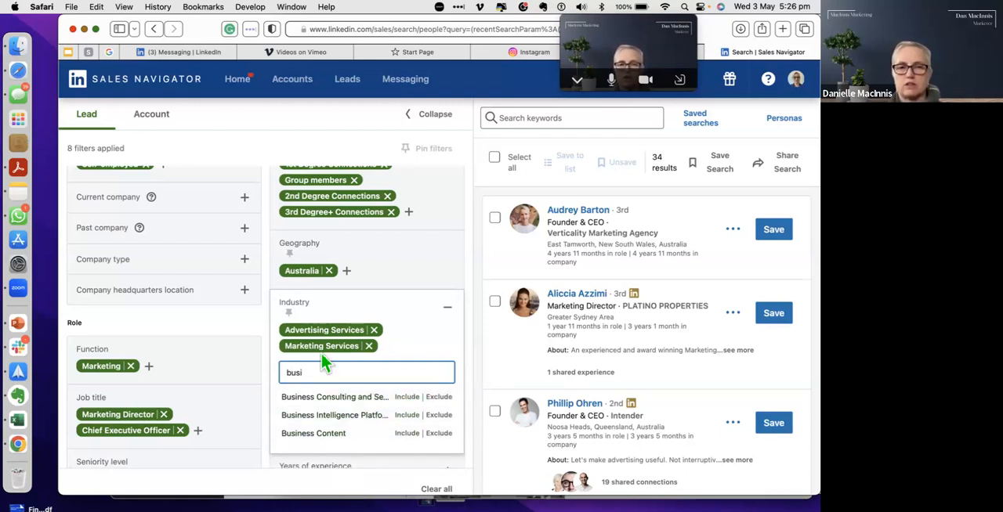
scroll(347, 441, down, 1)
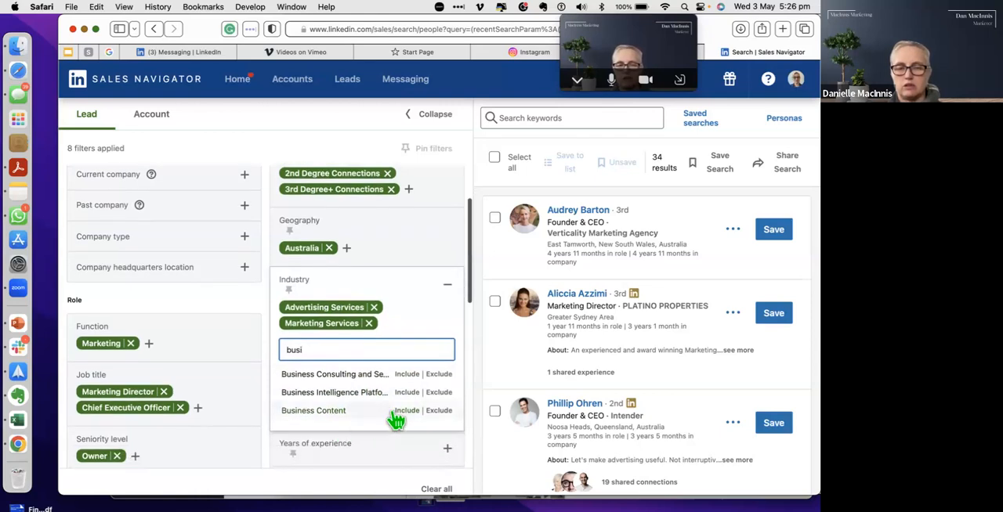
click(408, 381)
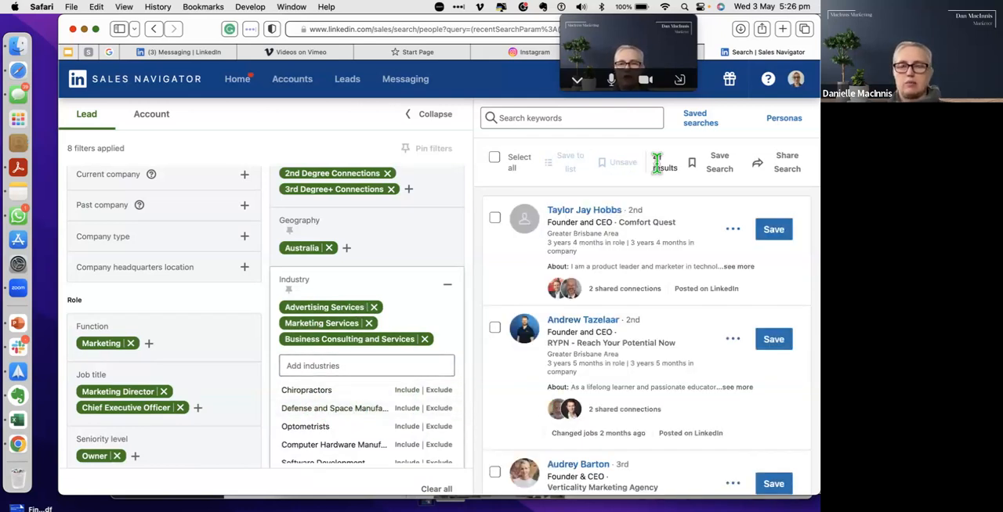
scroll(365, 385, down, 5)
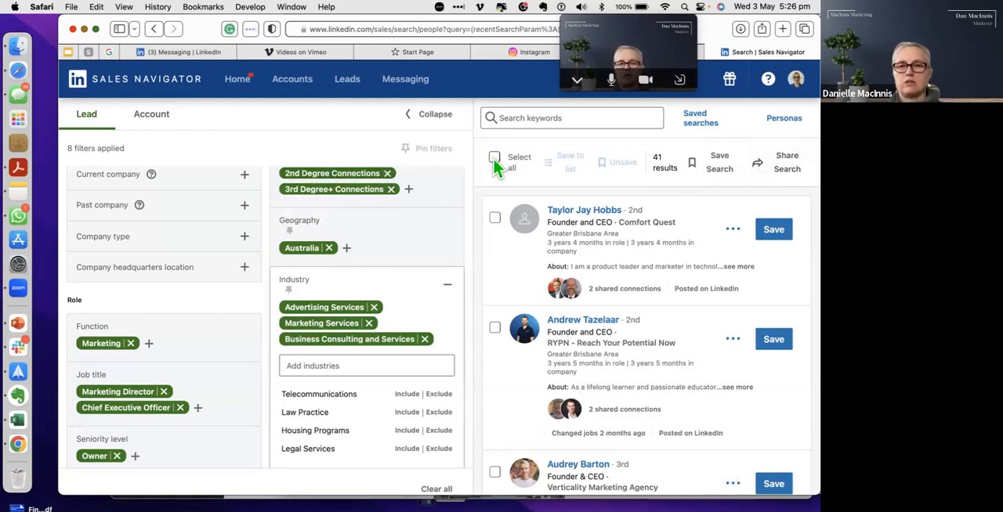
Step: Look through the saved lead searches and the saved account searches
click(699, 126)
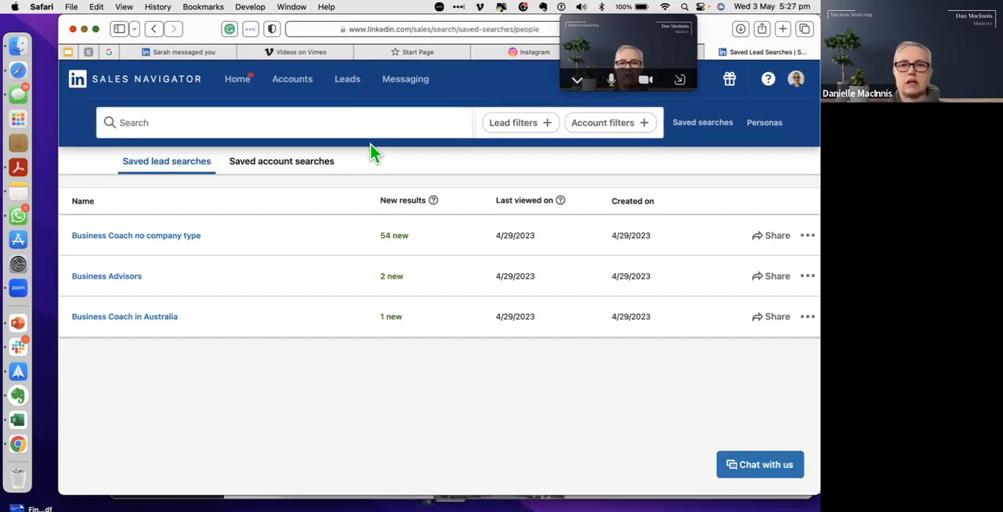
click(259, 171)
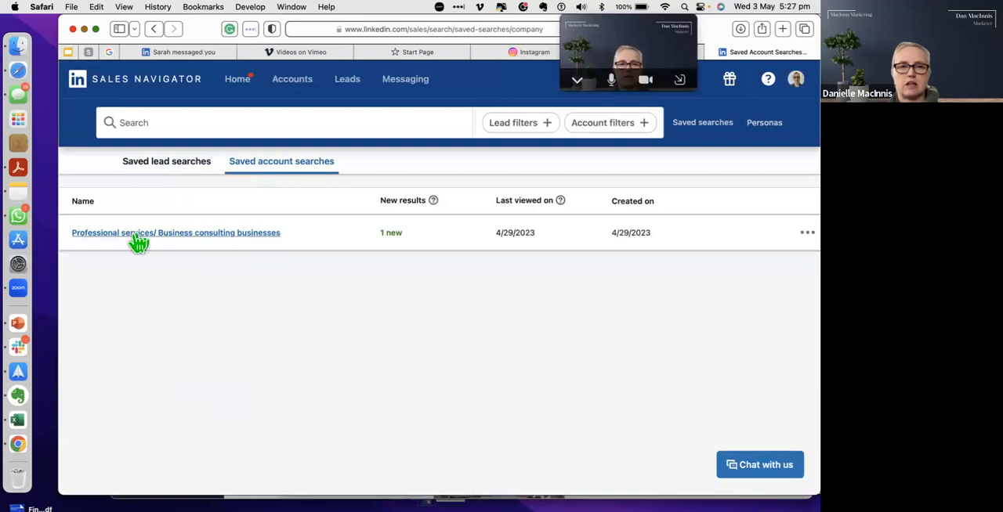
click(192, 163)
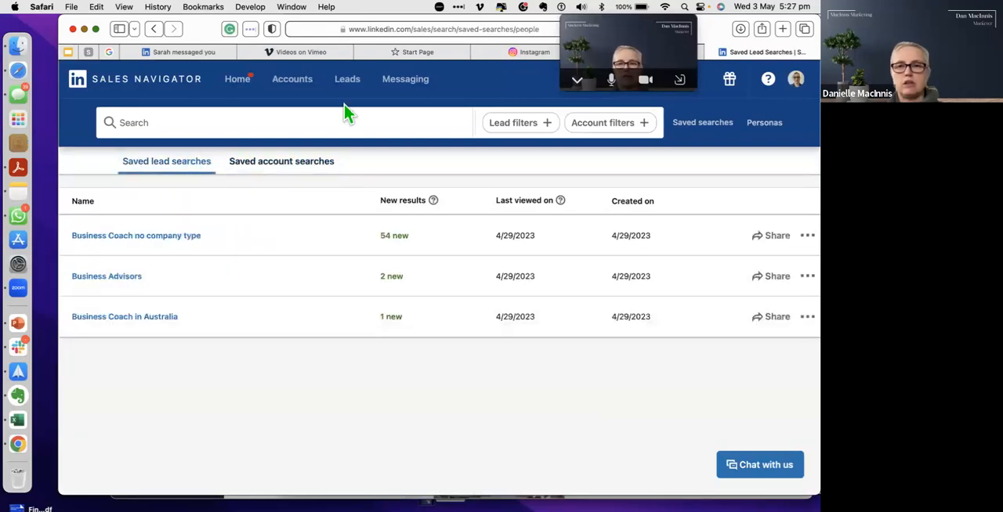
click(517, 123)
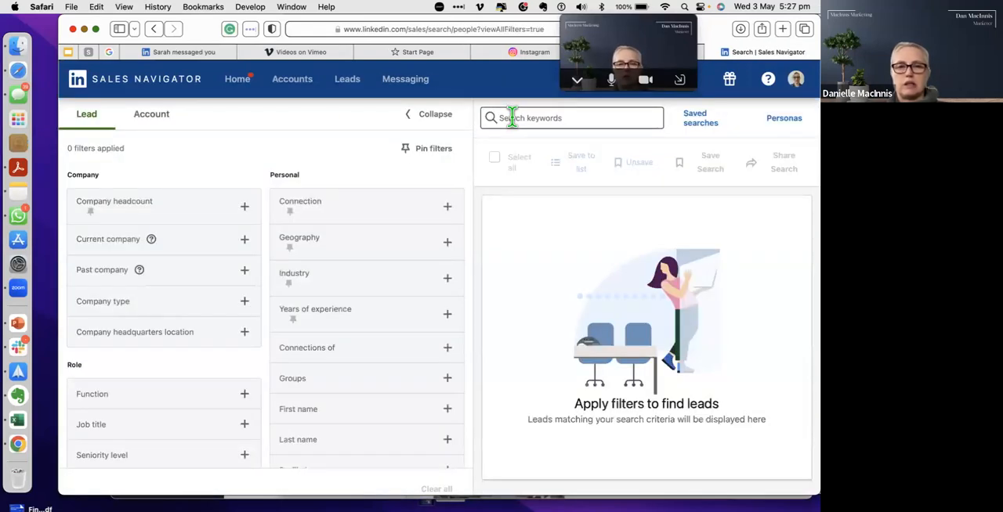
click(705, 127)
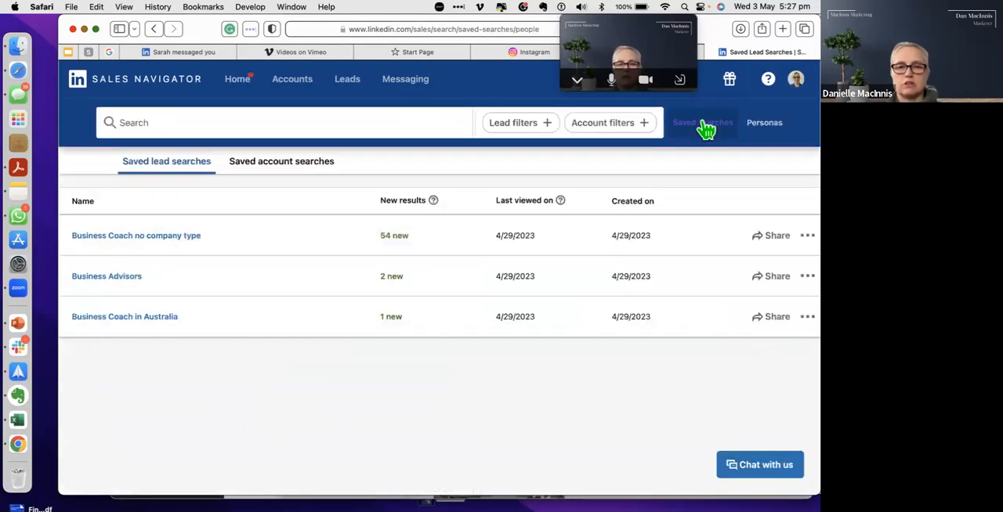
Step: Open the saved lead search Business Coach in Australia and review its applied filters
click(147, 320)
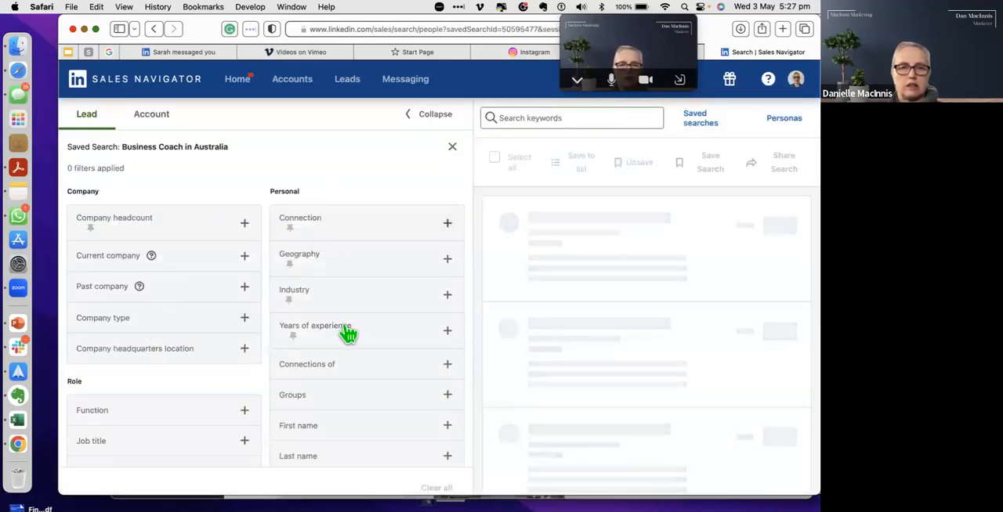
scroll(344, 326, down, 1)
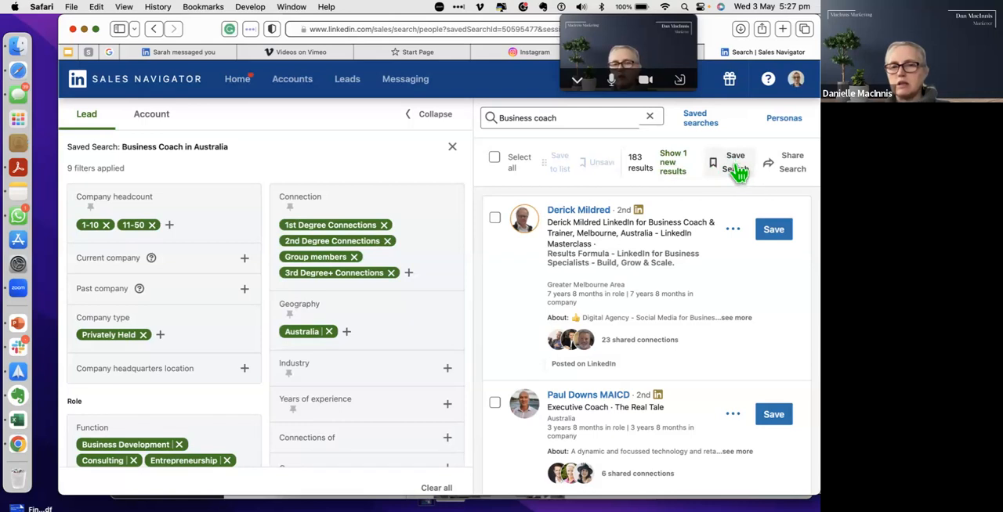
scroll(431, 330, down, 5)
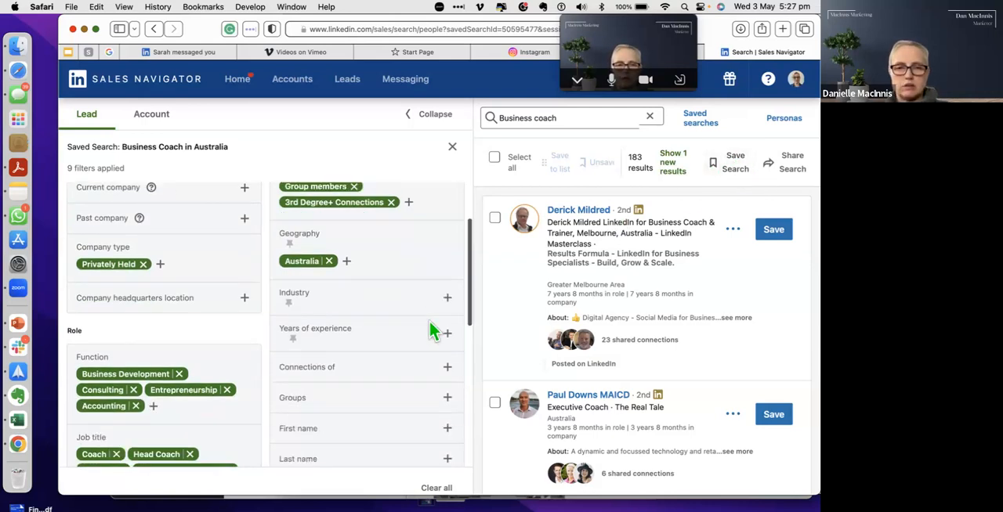
scroll(430, 323, down, 4)
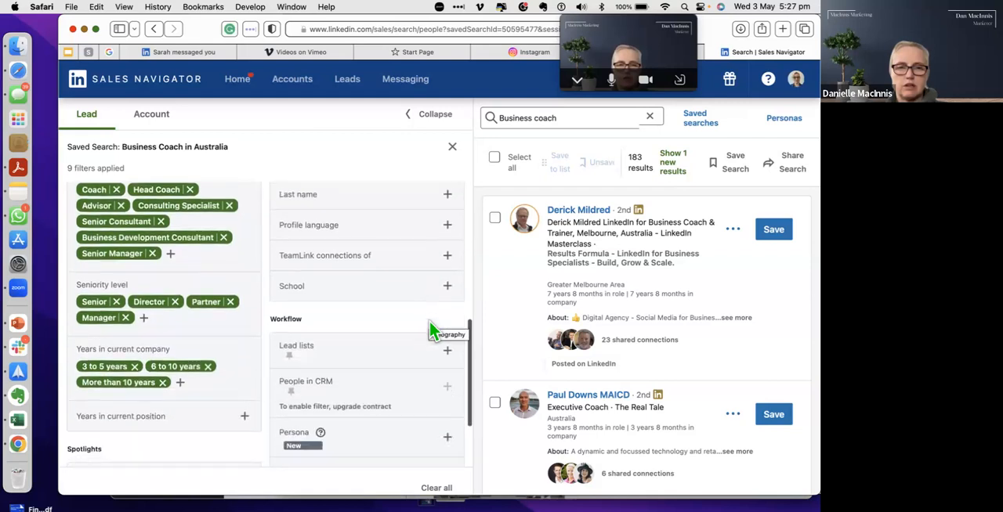
scroll(430, 330, down, 2)
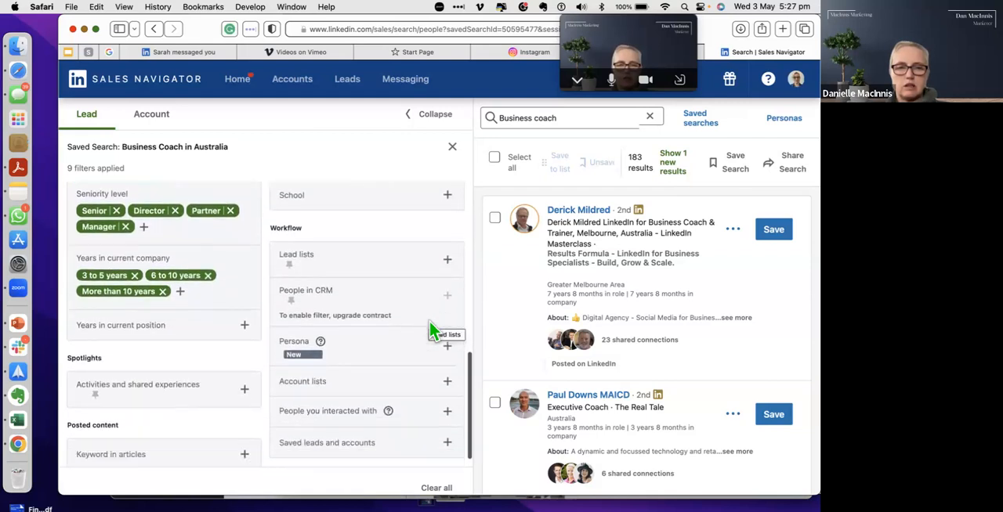
Step: Include Marketing Services and Advertising Services in the saved search's industry filter
scroll(430, 330, up, 6)
scroll(430, 329, up, 5)
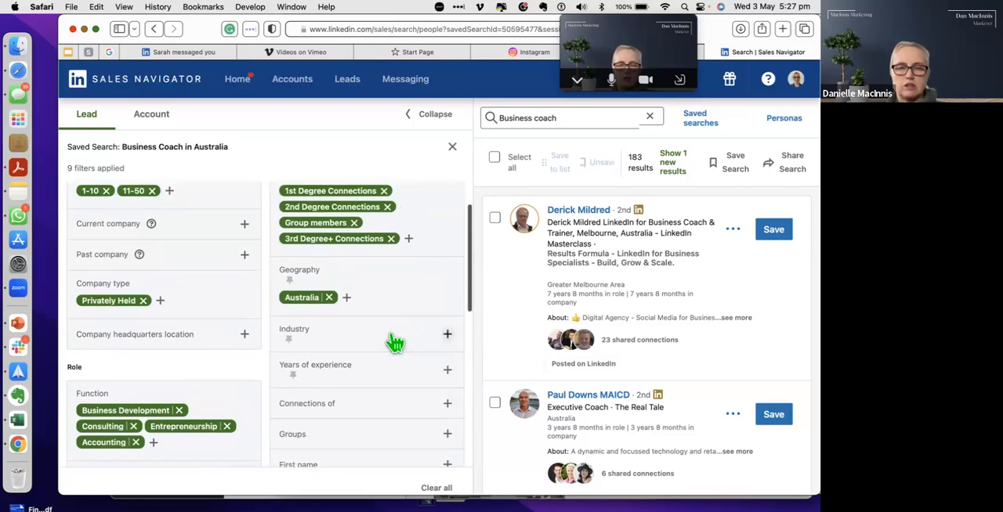
click(447, 335)
text(mark)
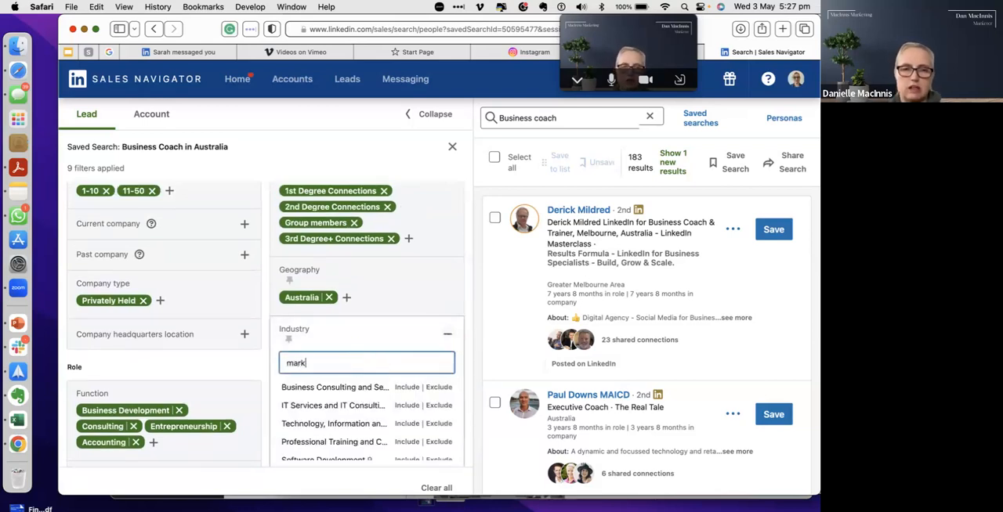
text(e)
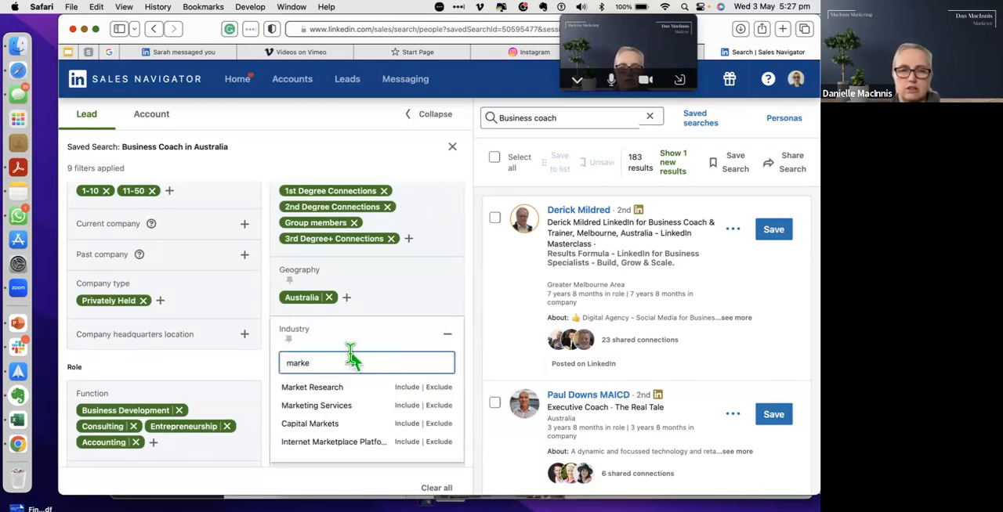
click(405, 406)
click(335, 368)
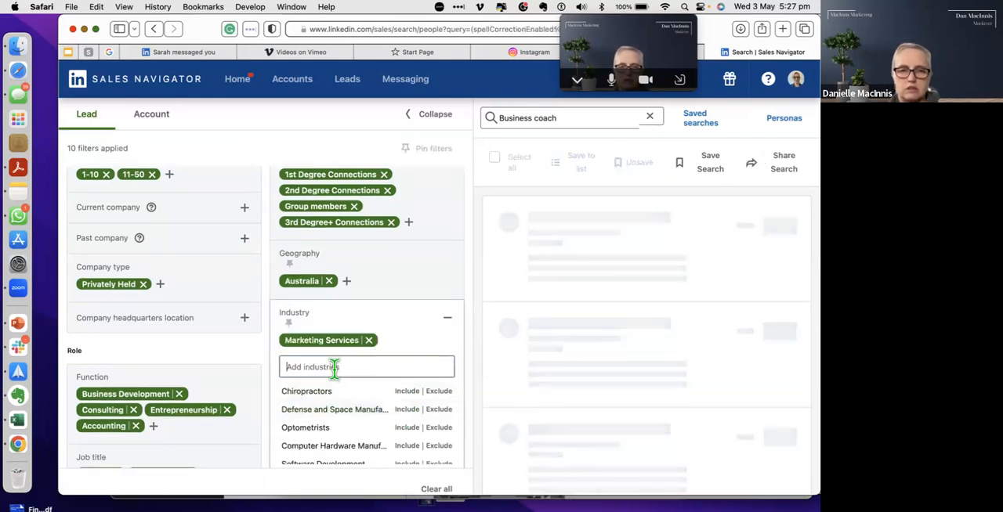
text(Adver)
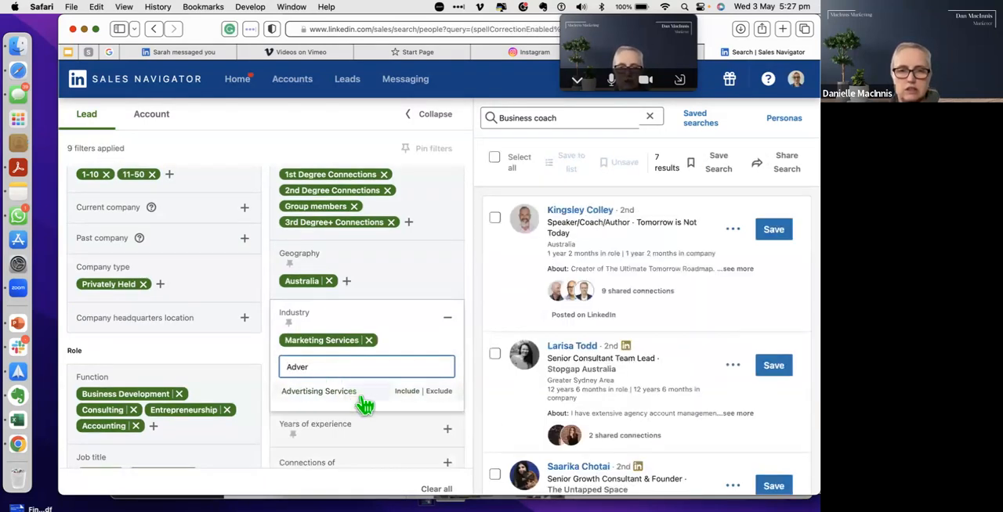
click(407, 400)
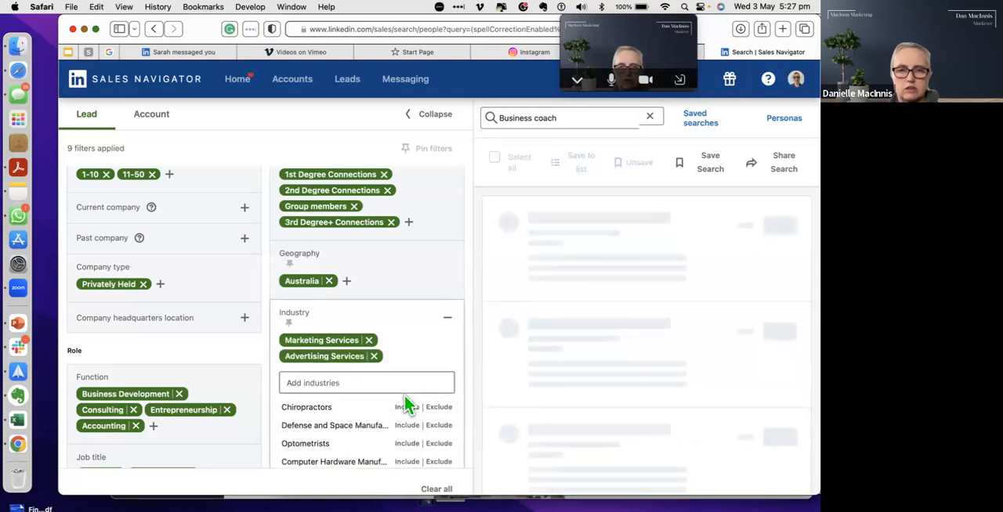
Step: Find industries matching "Busi", include Business Consulting and Services, and close the industry filter
click(314, 382)
text(Bucs)
text(i)
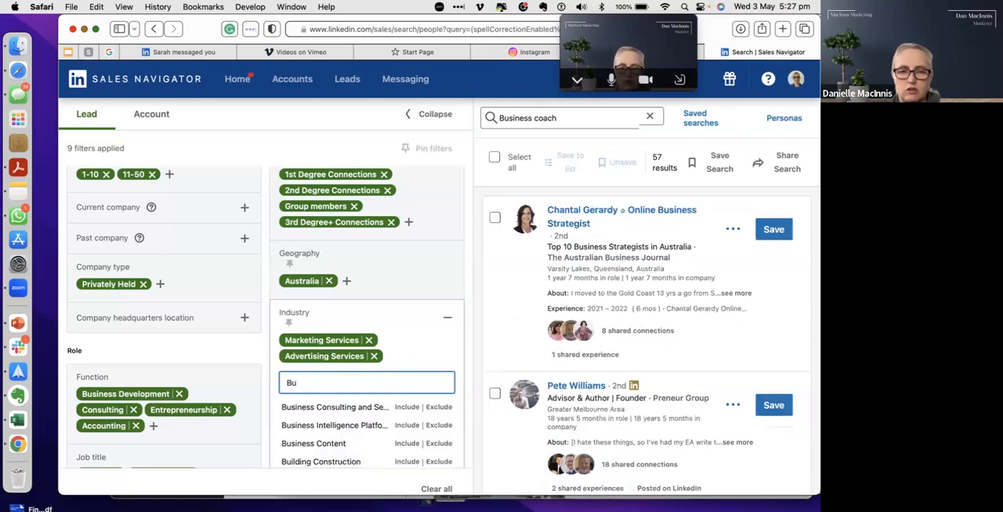
click(407, 407)
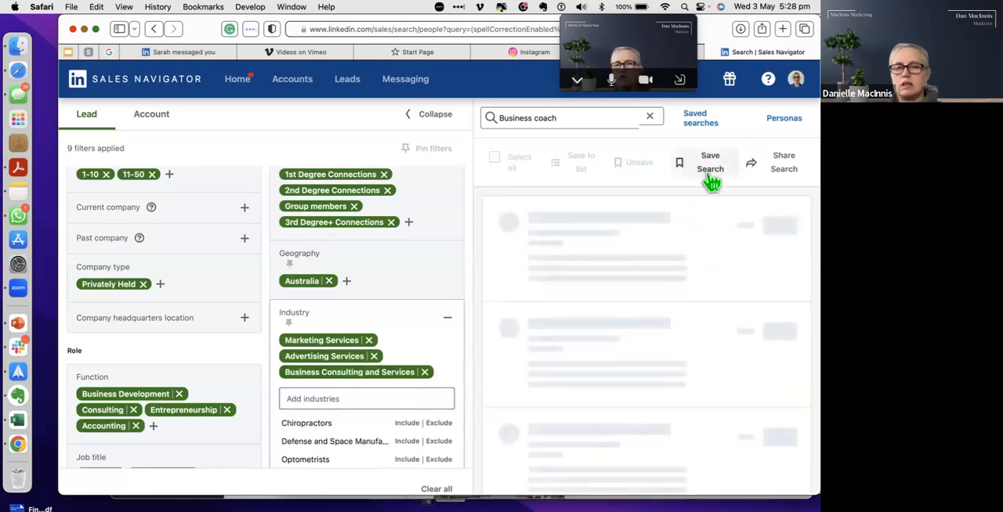
click(431, 289)
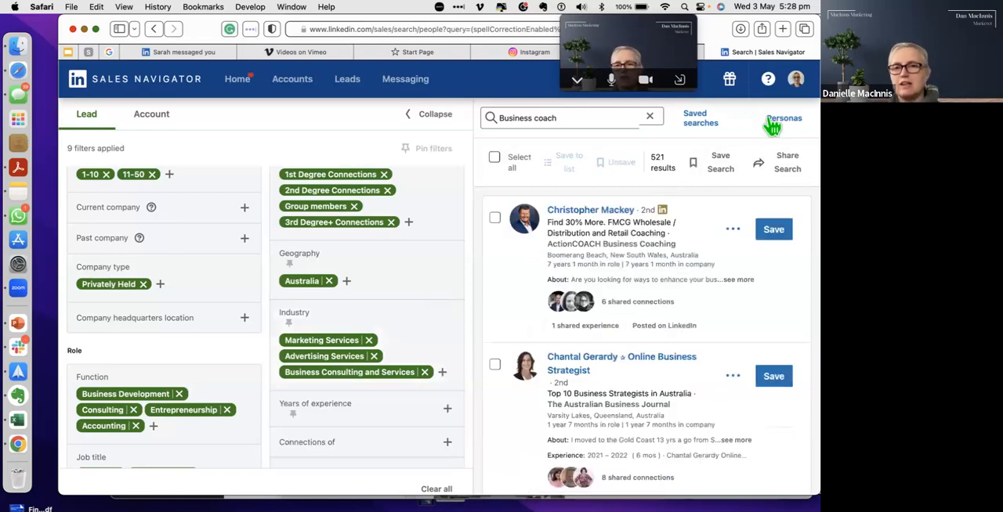
Step: Save the modified lead search under the name "Marketing and Business - Self employed Contacts"
click(720, 166)
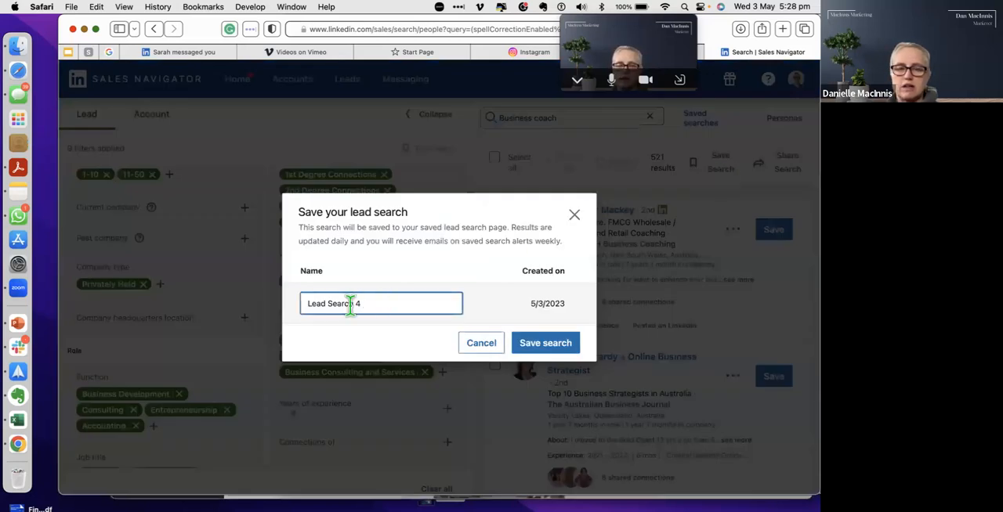
drag(390, 303, 304, 301)
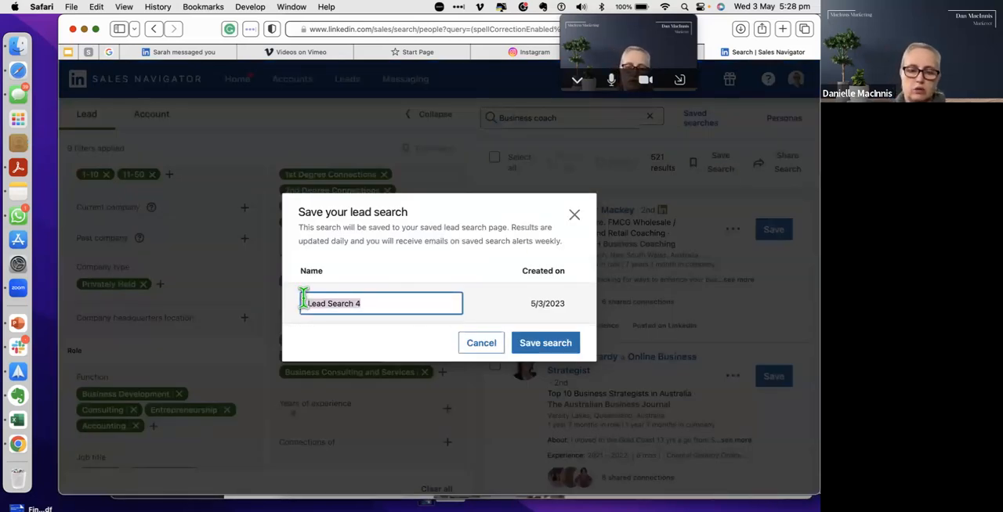
text(Marketing and Business - Self)
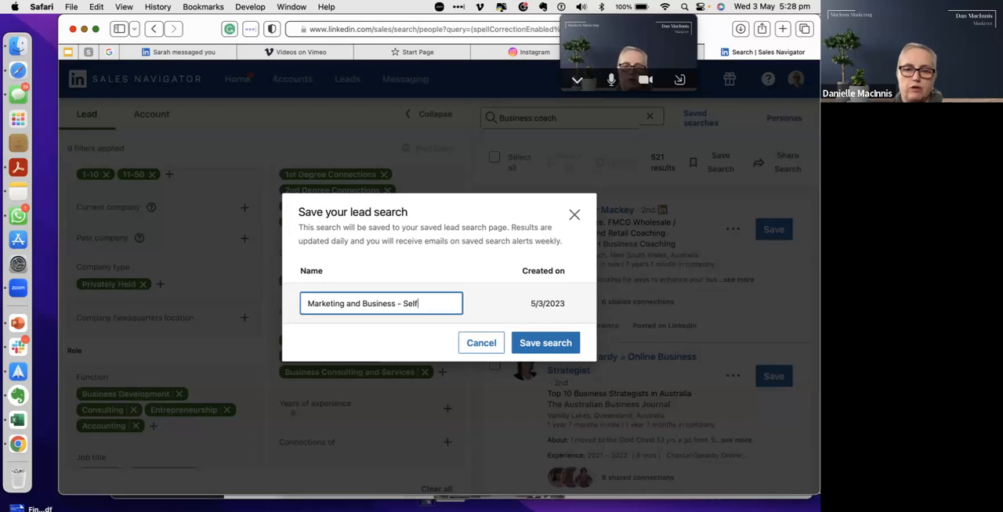
text(l)
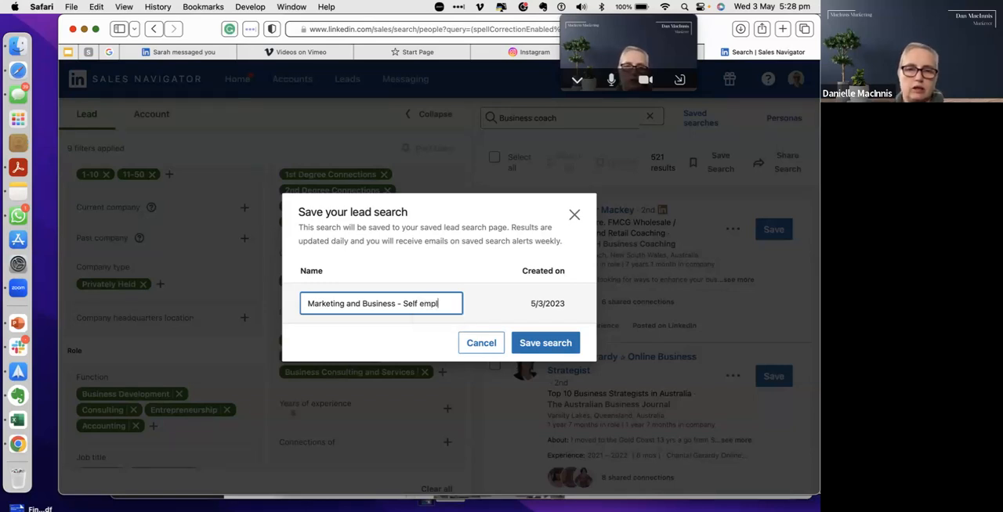
text(oyed Contacts)
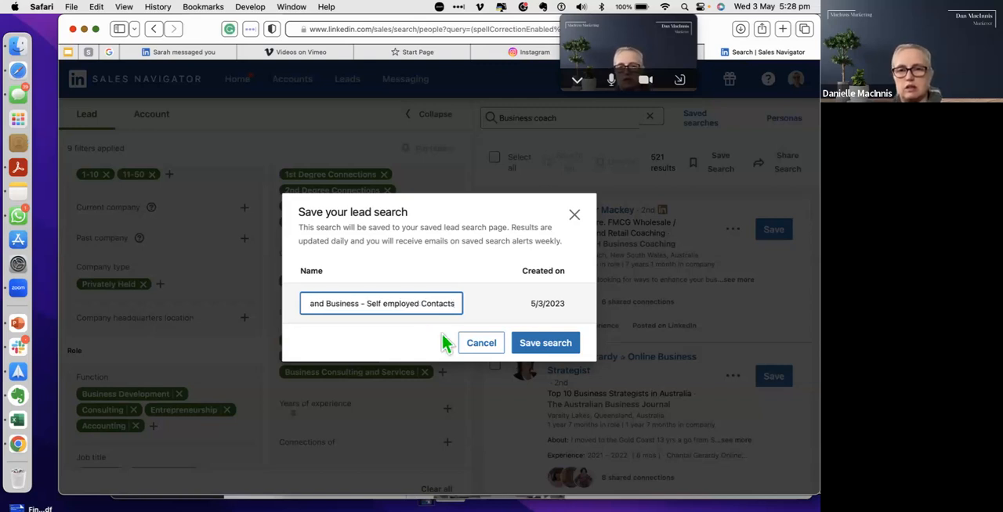
click(563, 343)
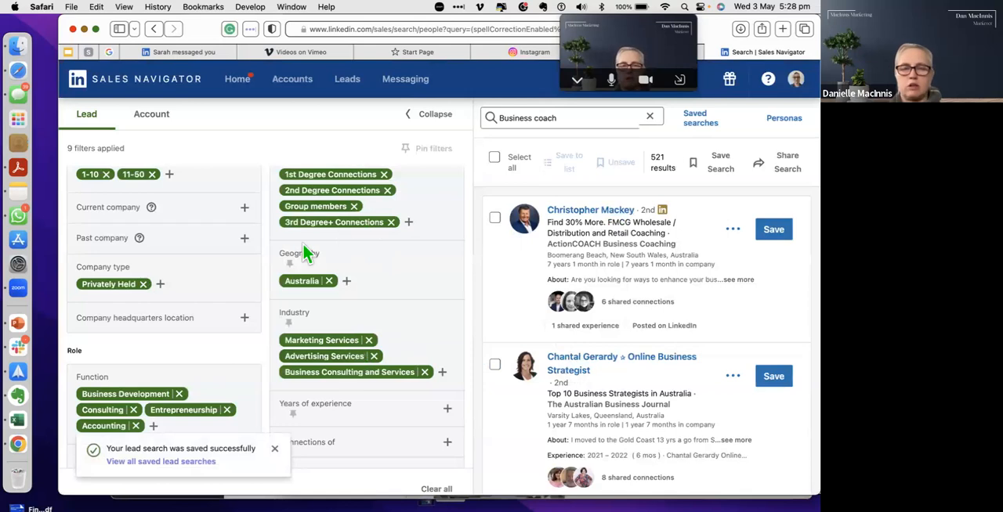
Step: Open the saved lead search "Marketing and Business - Self employed Contacts" from the saved searches
scroll(208, 320, up, 2)
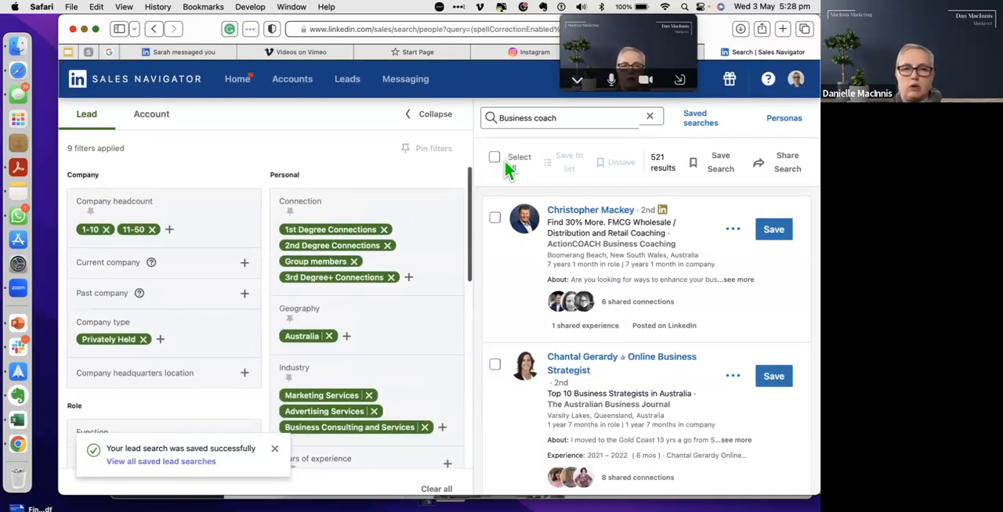
click(699, 128)
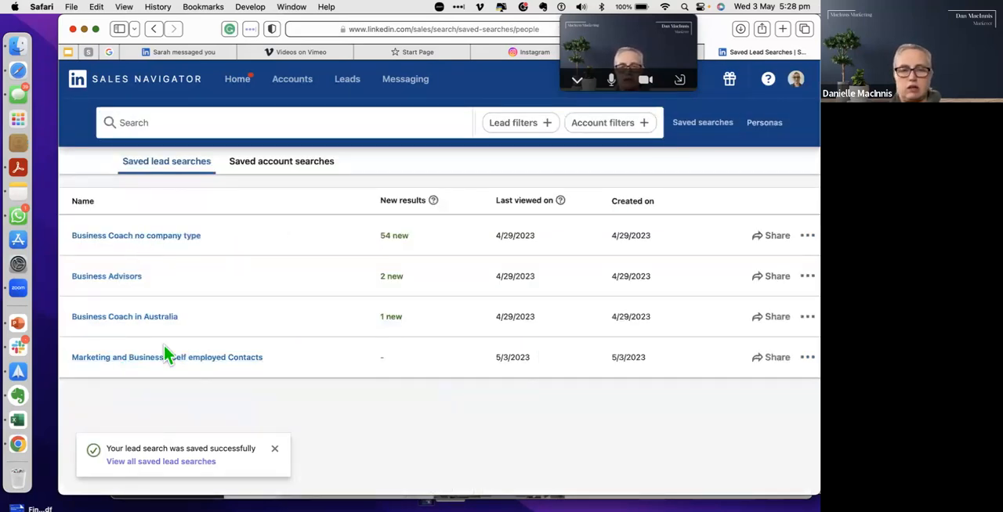
click(213, 362)
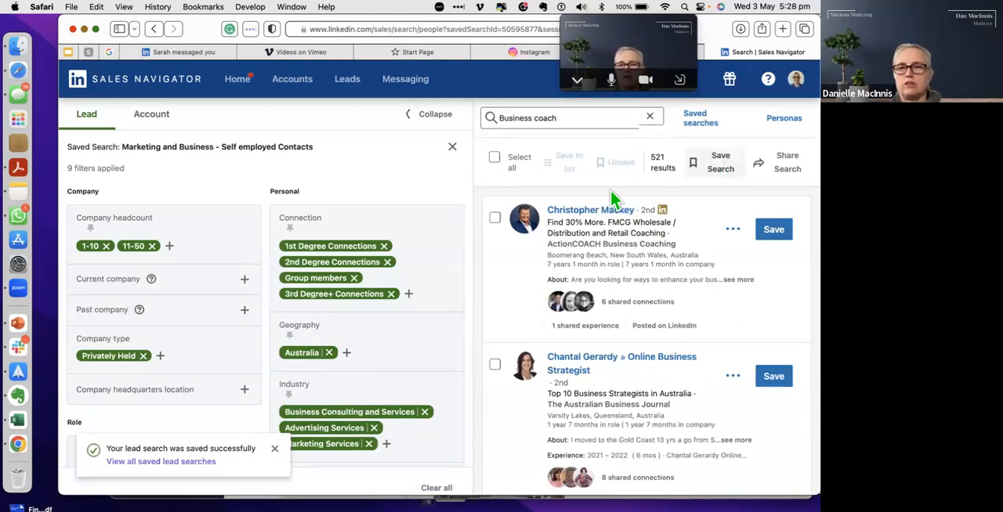
Step: Select all leads on the results page and clear the selection again
click(495, 157)
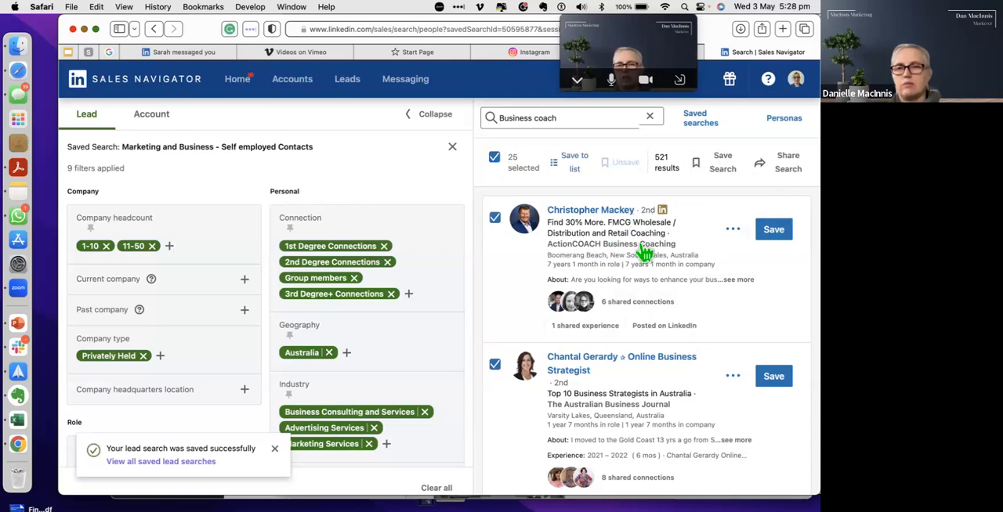
mouse_move(663, 248)
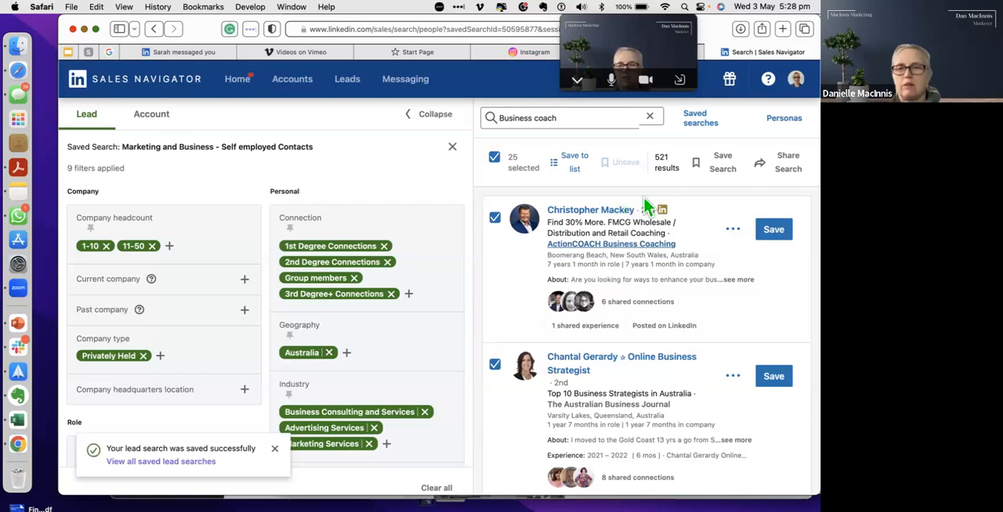
click(494, 159)
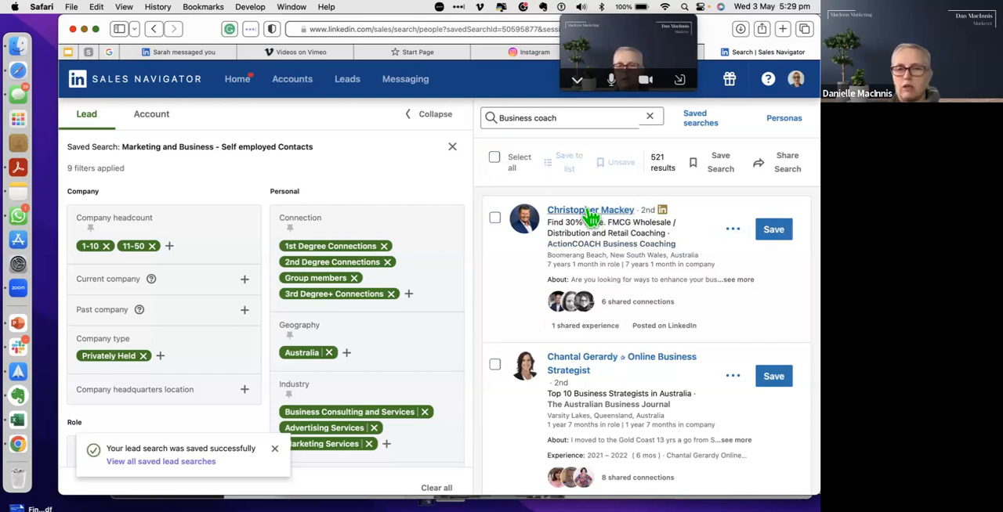
Step: Open the second lead's profile and examine the current roles, About section, shared connections and the further actions available
click(596, 367)
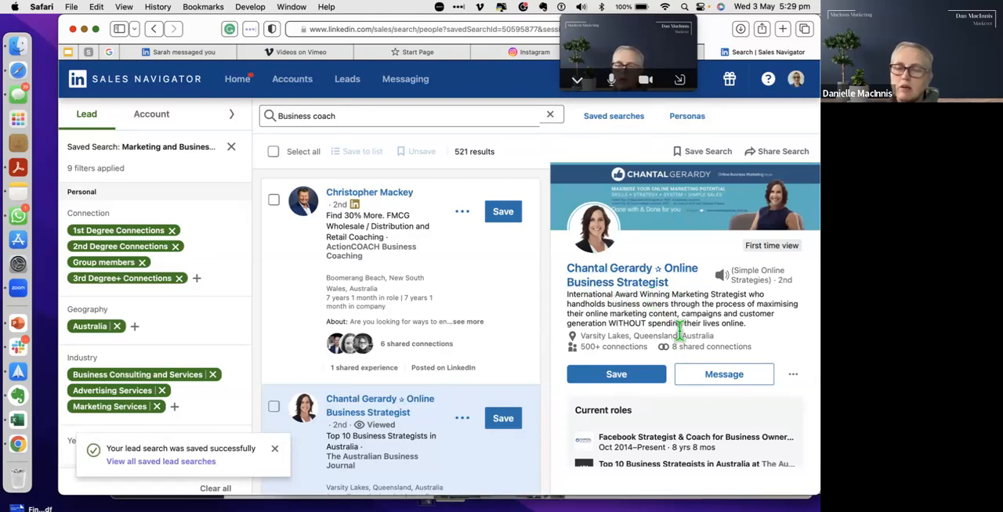
scroll(679, 329, down, 2)
scroll(679, 330, down, 3)
scroll(678, 329, down, 5)
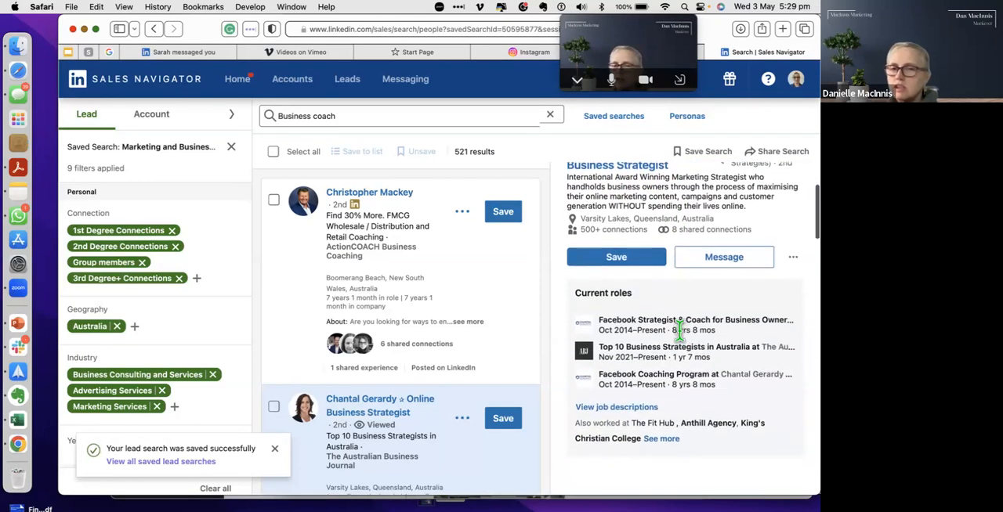
scroll(682, 342, down, 10)
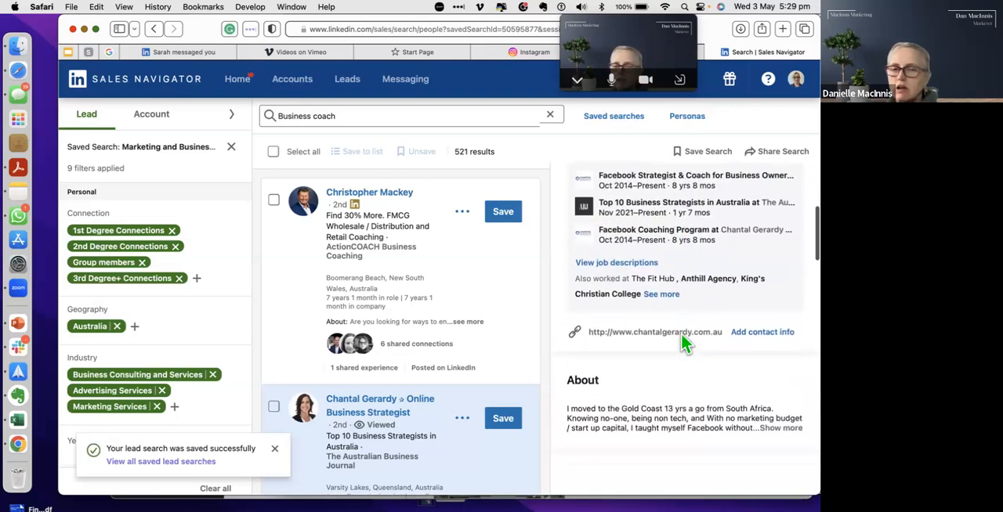
scroll(682, 343, down, 10)
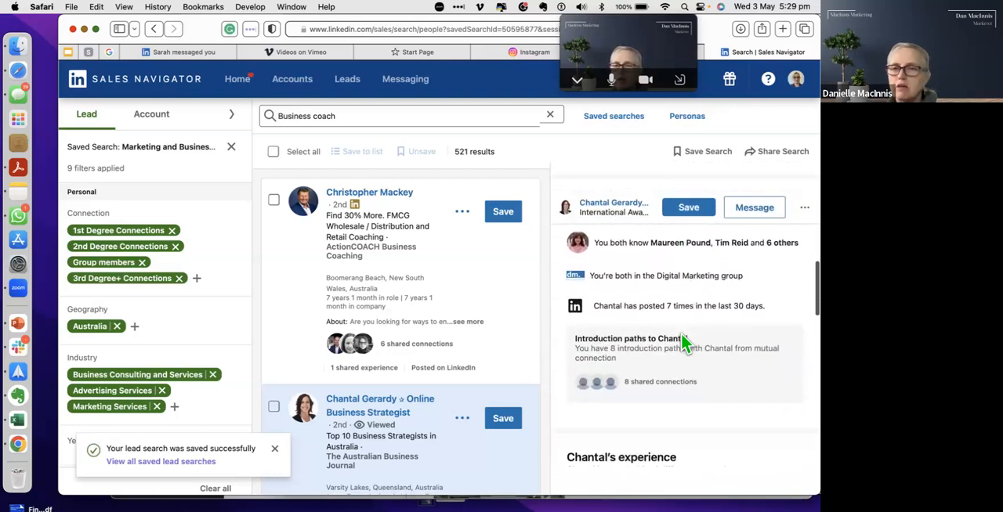
scroll(682, 337, up, 20)
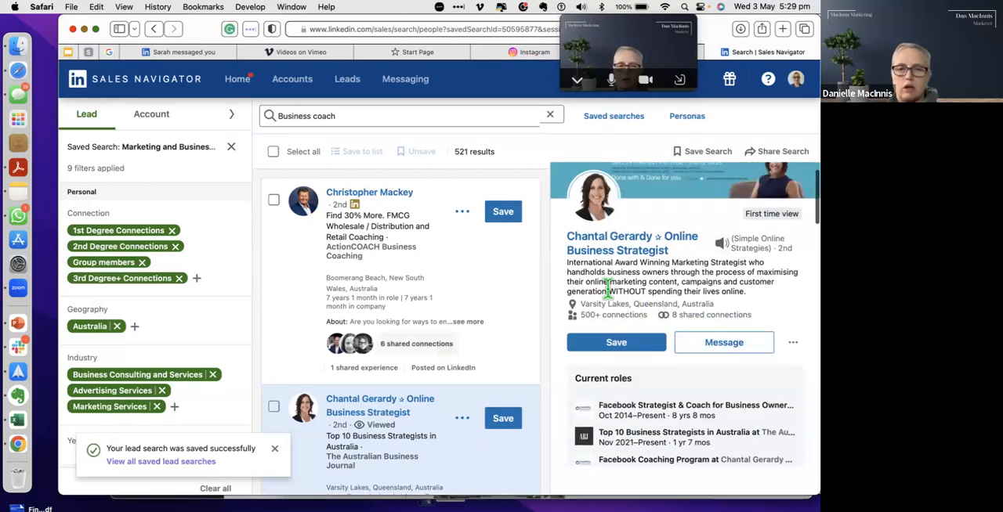
click(794, 344)
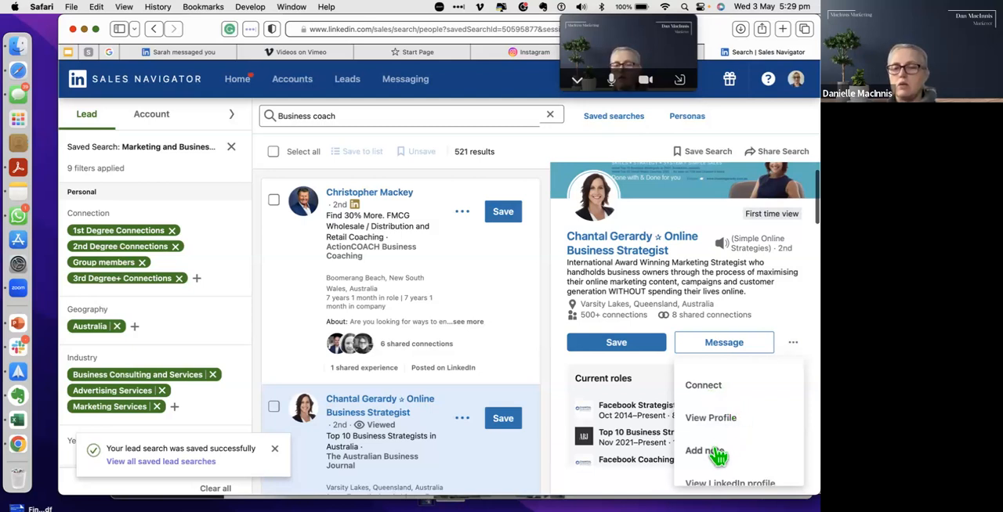
scroll(718, 462, down, 2)
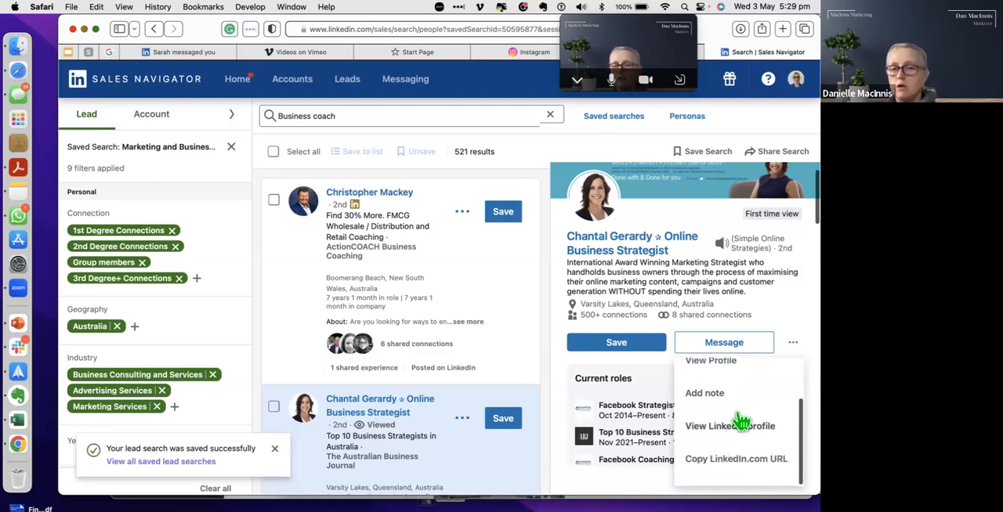
scroll(720, 463, up, 2)
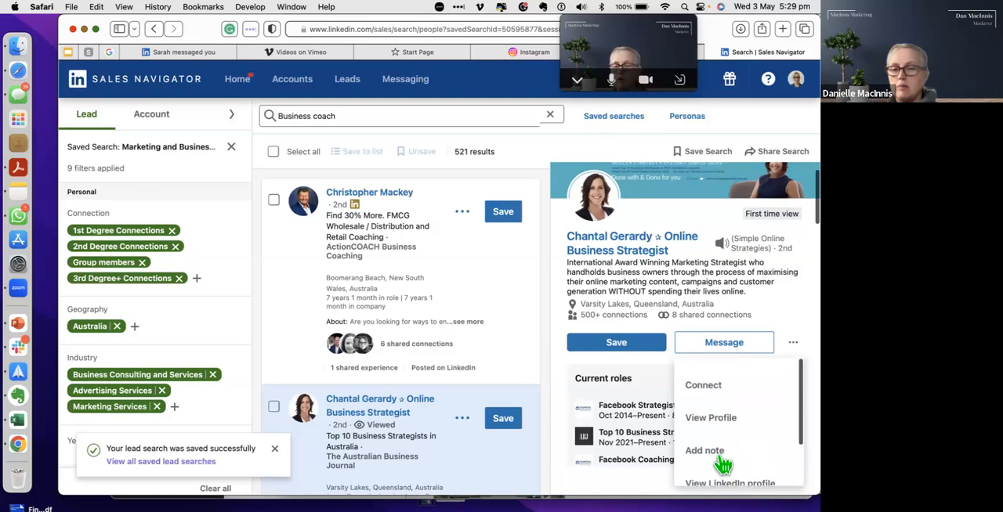
Step: Save the second lead from the open profile and start a new custom lead list for it
click(614, 350)
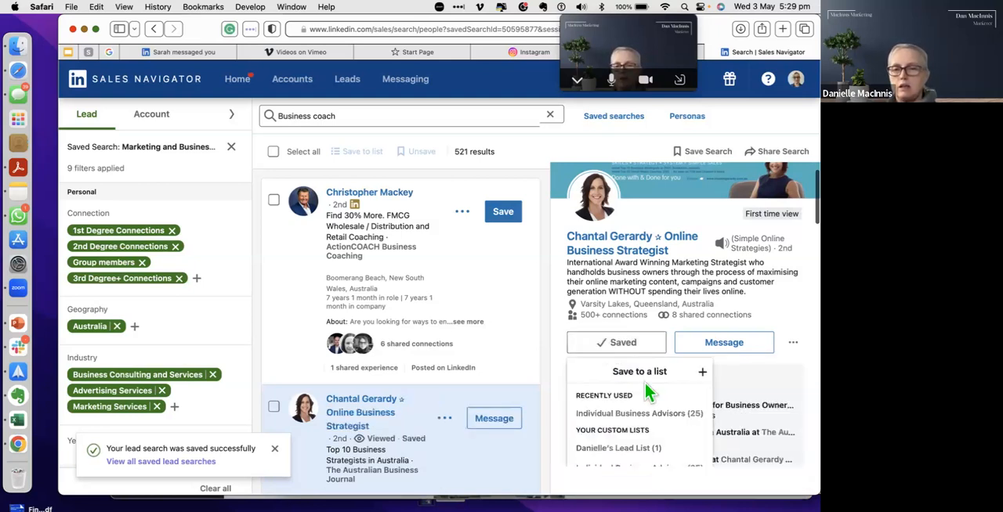
scroll(645, 383, down, 2)
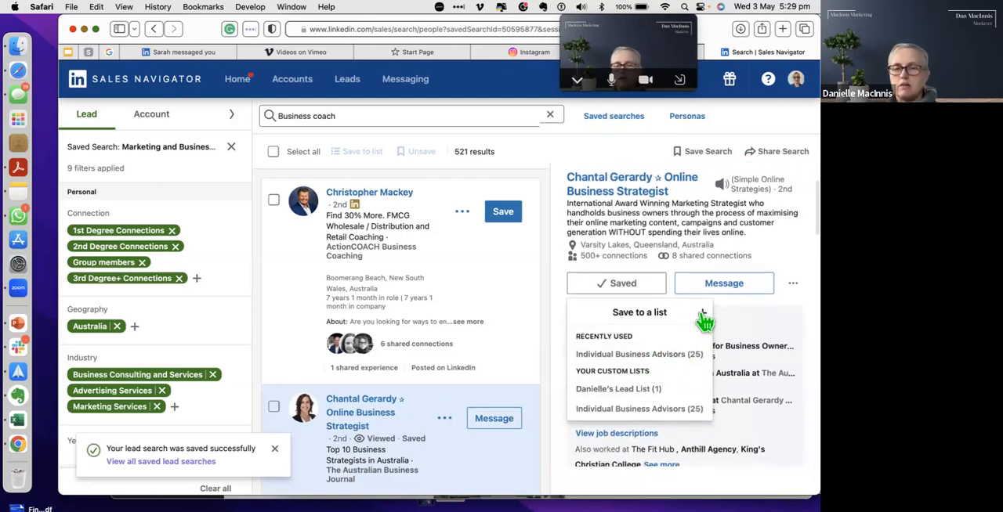
click(703, 315)
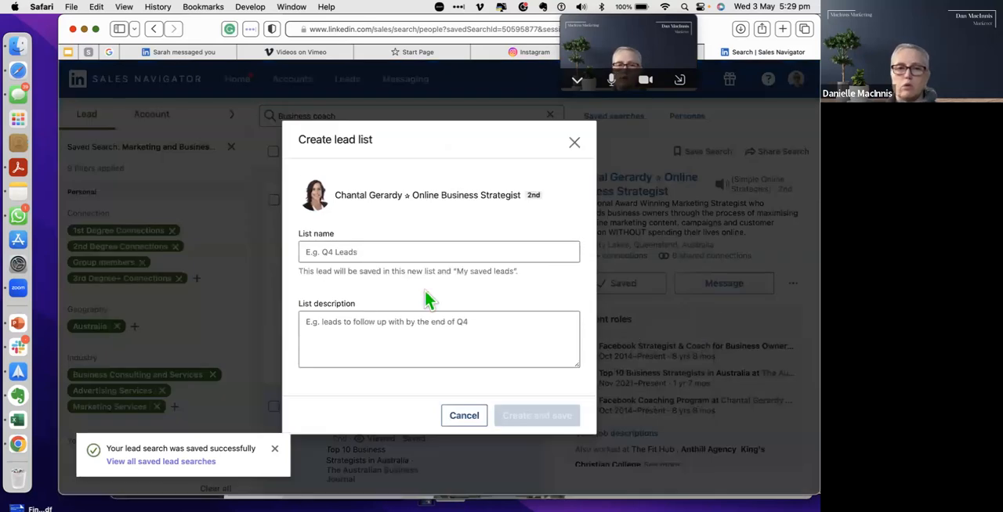
Step: Name the new lead list "Marketing Collaborators", add a description starting "People to connect", and create it with the lead saved in it
click(358, 255)
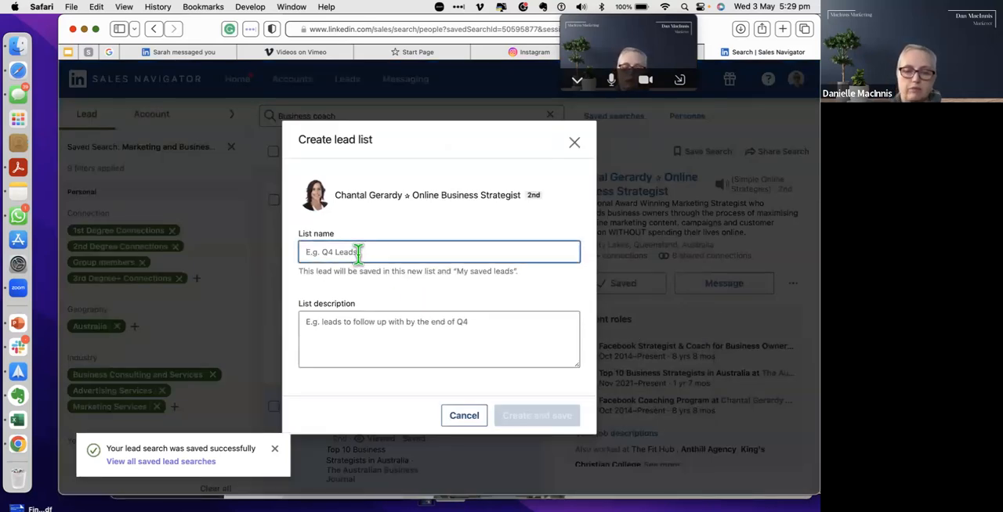
text(Marketing Co)
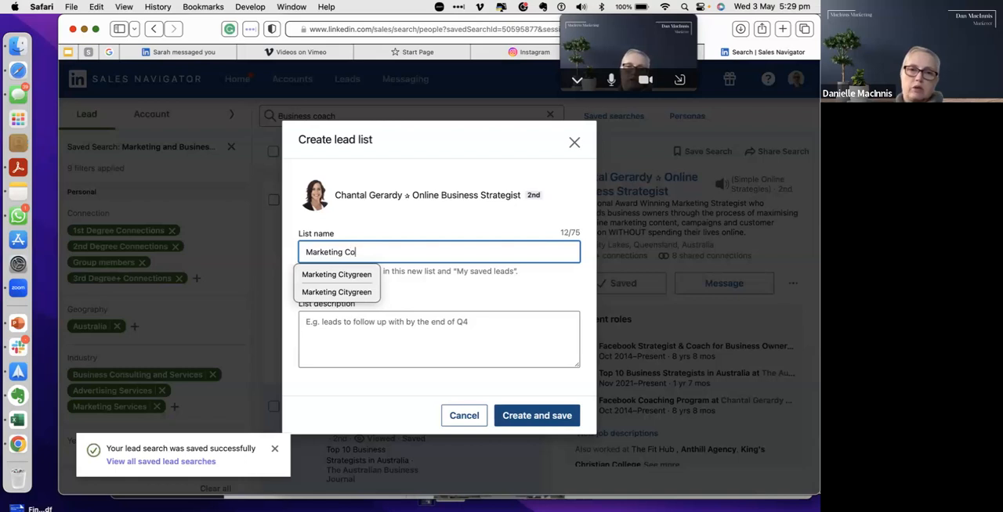
text(rators)
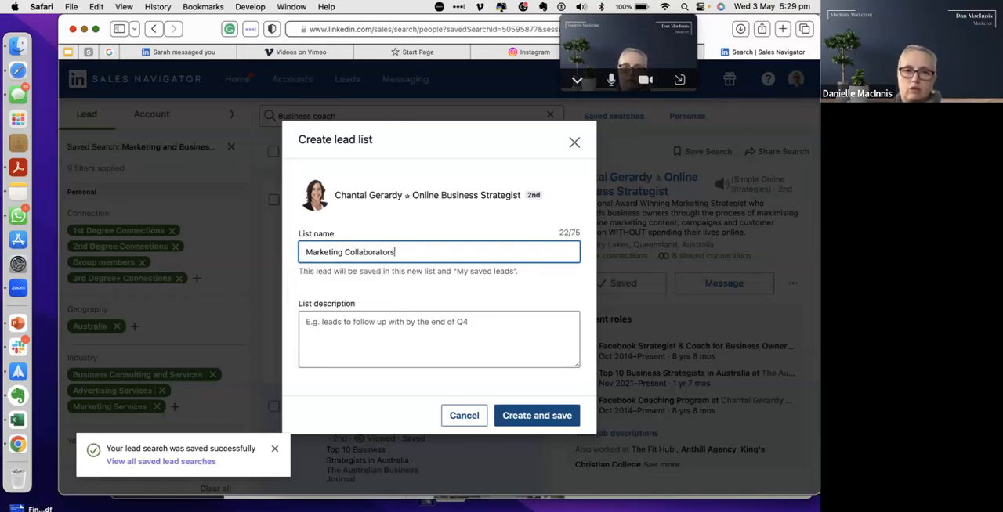
click(347, 326)
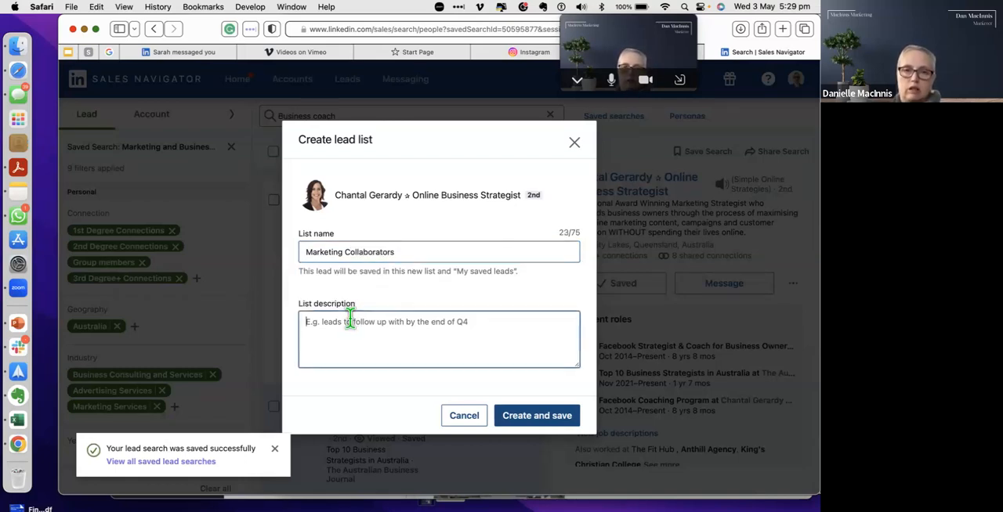
text(People to connect with)
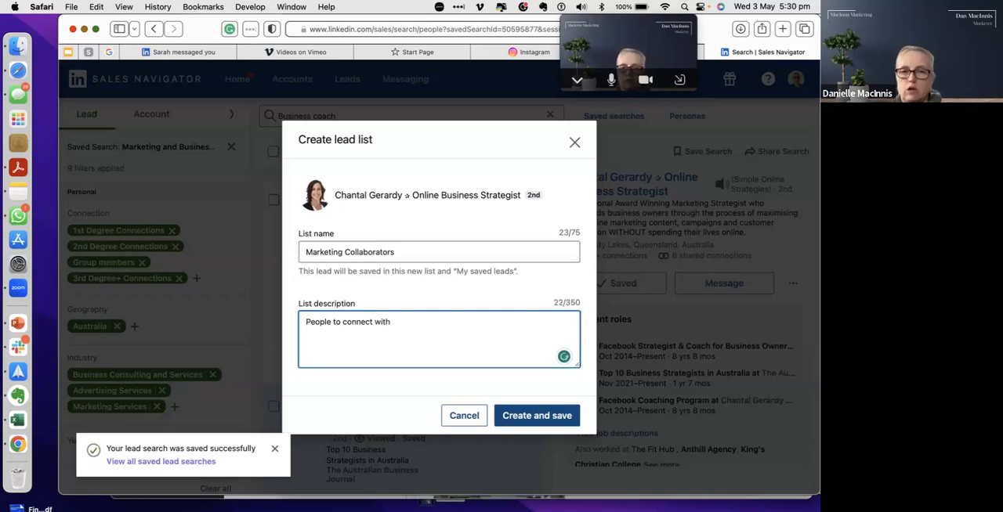
click(539, 414)
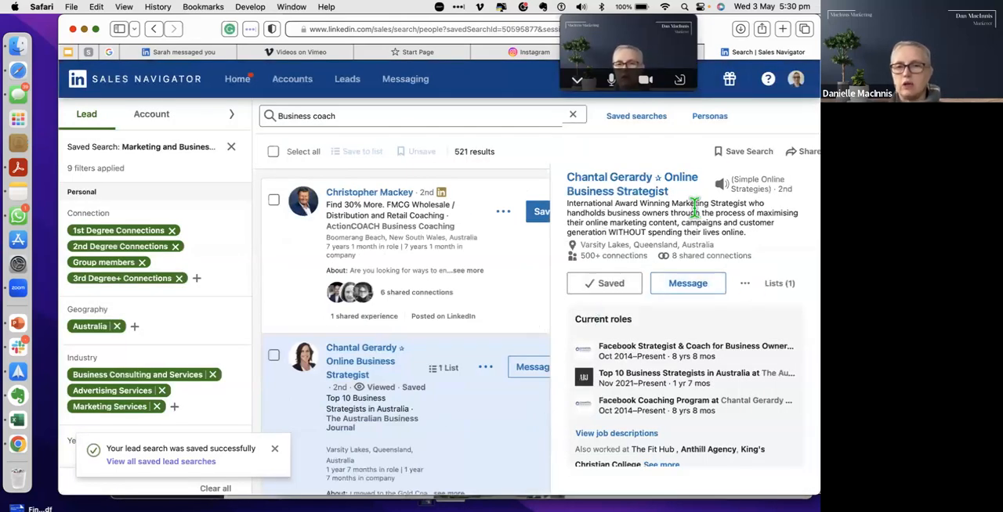
Step: Open the lead's website from the contact link in the profile and move the floating video thumbnail aside
click(675, 284)
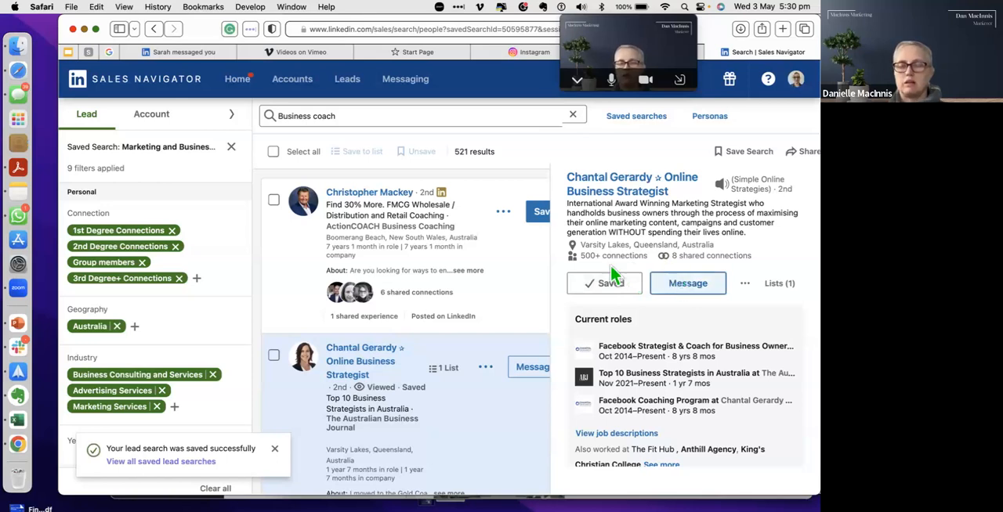
scroll(665, 401, down, 2)
scroll(667, 399, down, 2)
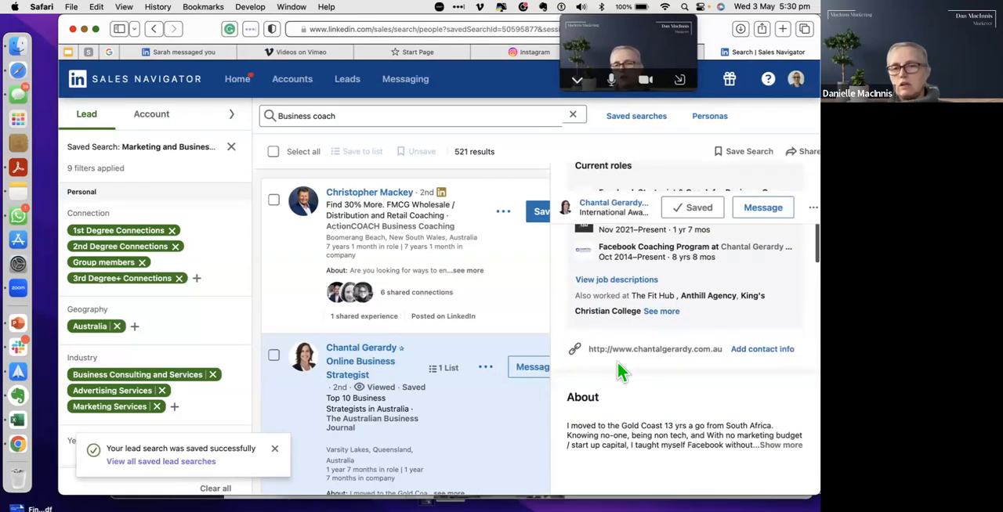
click(675, 353)
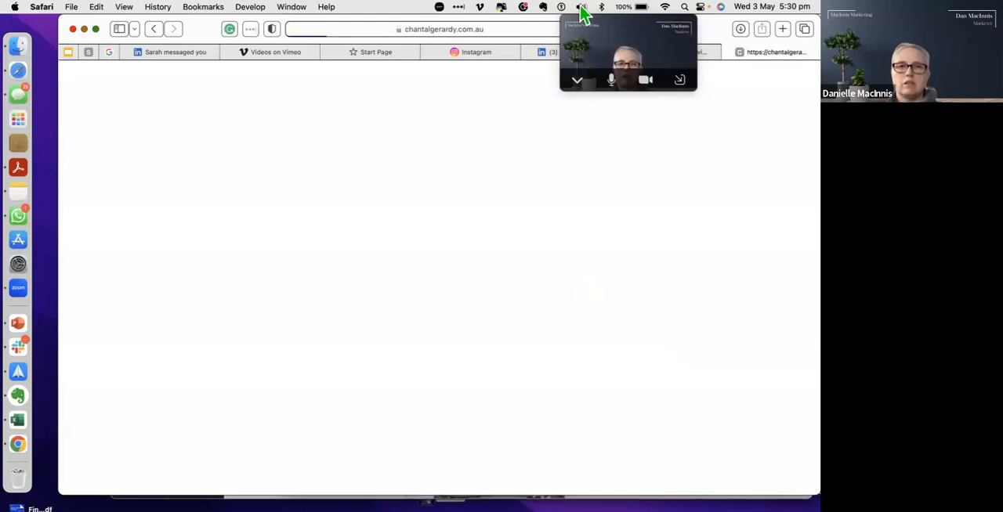
drag(600, 32, 744, 14)
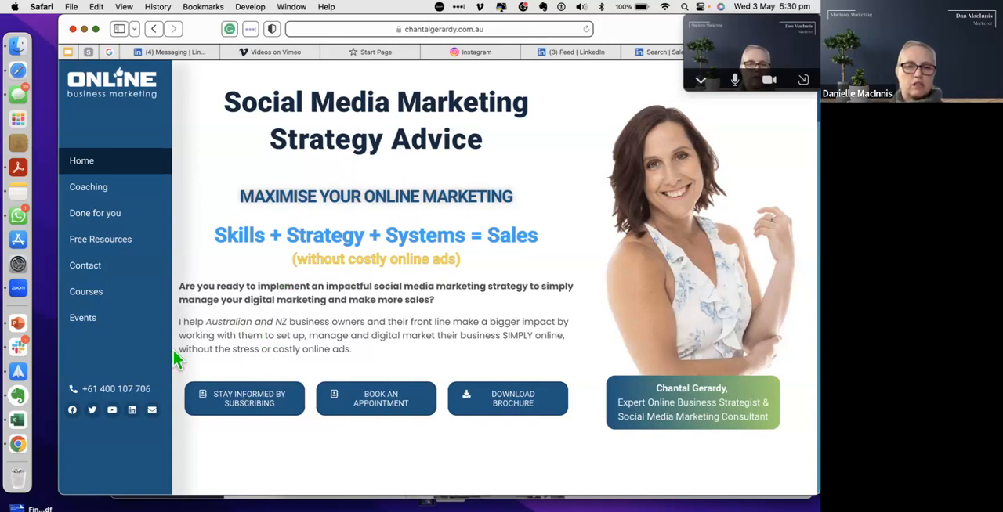
Step: Follow the lead's Twitter account linked from the website and look through the recent tweets
click(92, 410)
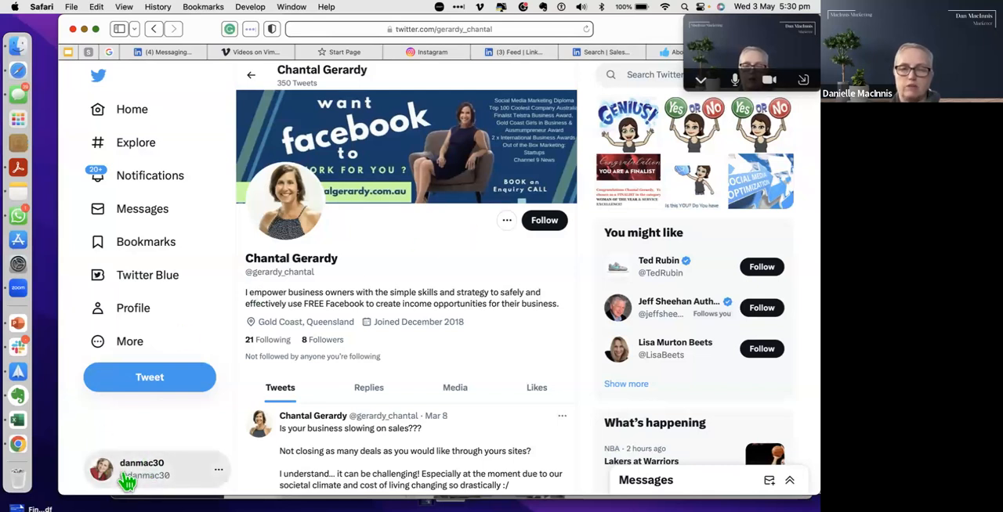
click(551, 226)
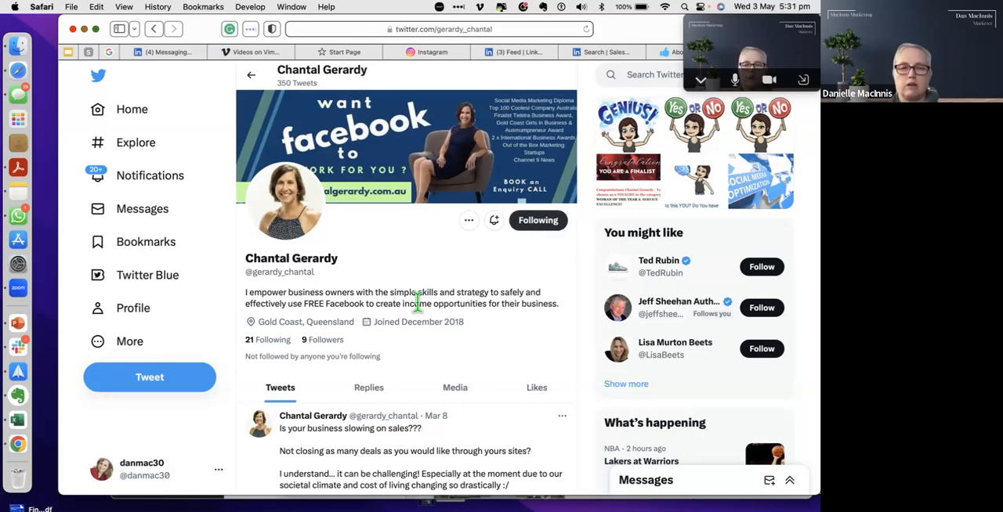
scroll(435, 321, down, 5)
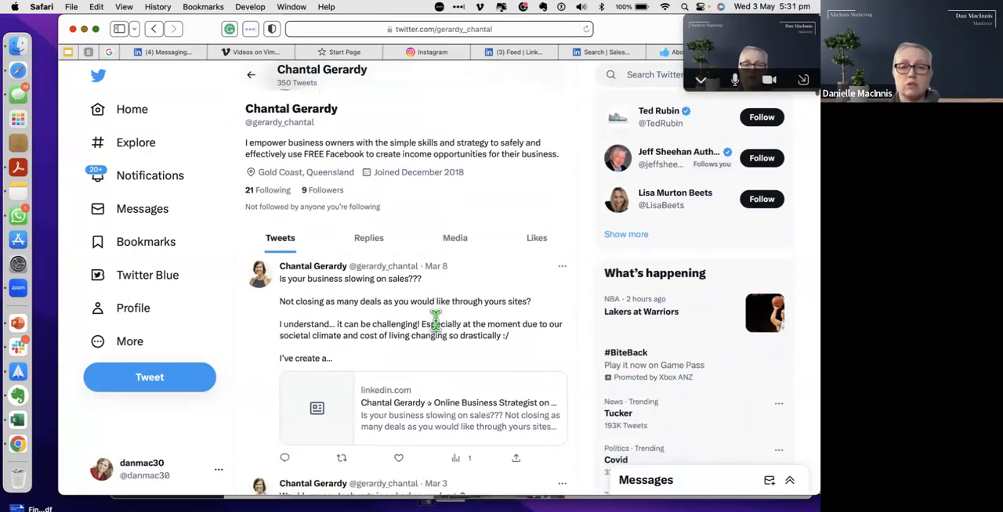
scroll(441, 331, down, 2)
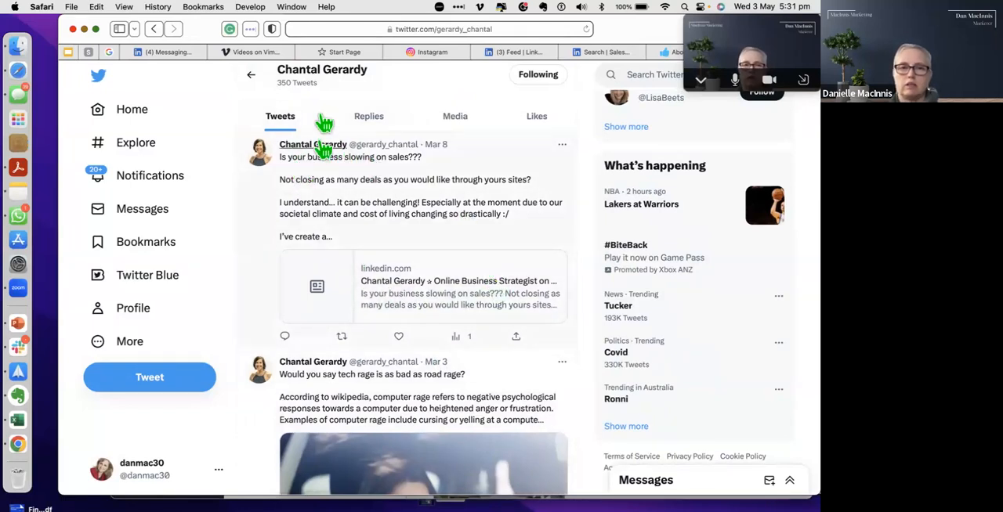
scroll(458, 265, up, 5)
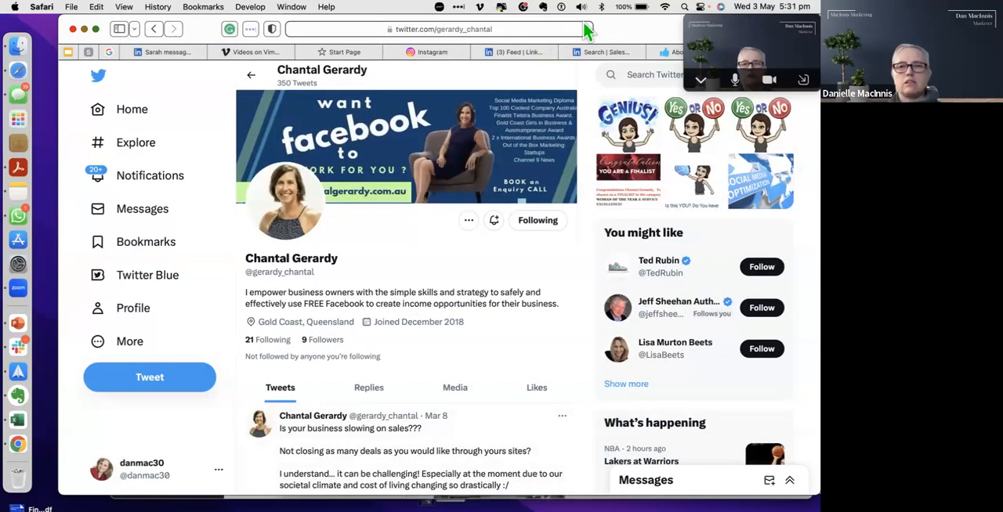
Step: Shift the browser window and return from the Twitter profile to the Sales Navigator lead search results
drag(625, 29, 602, 30)
drag(607, 63, 583, 55)
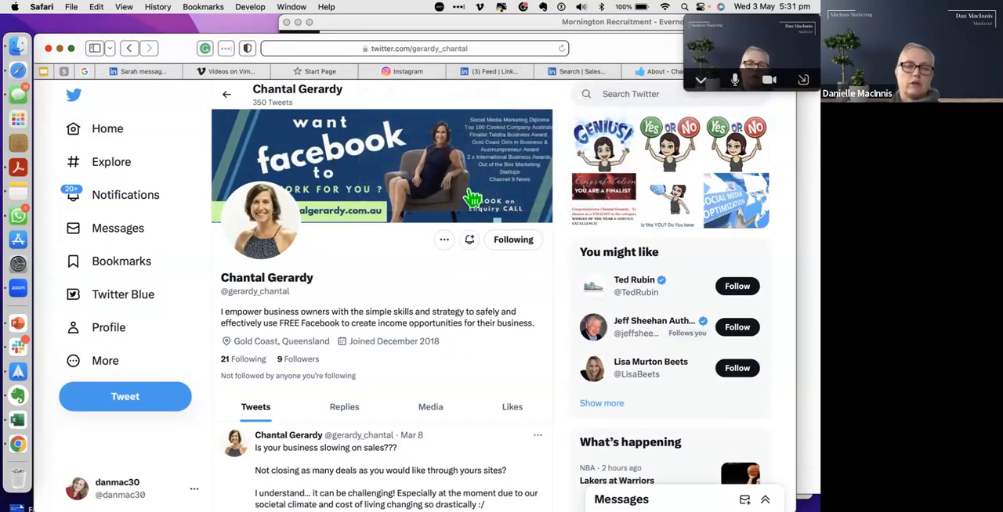
scroll(471, 195, down, 3)
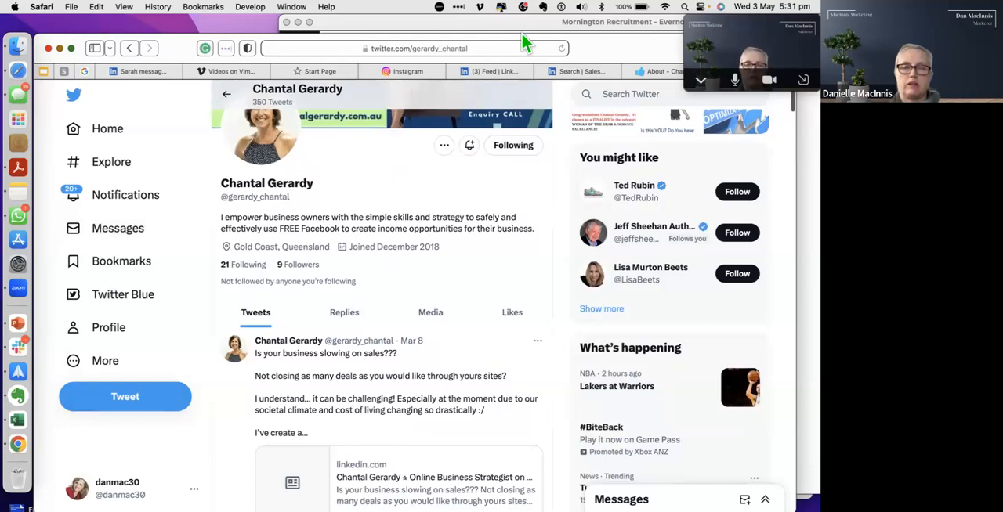
click(581, 74)
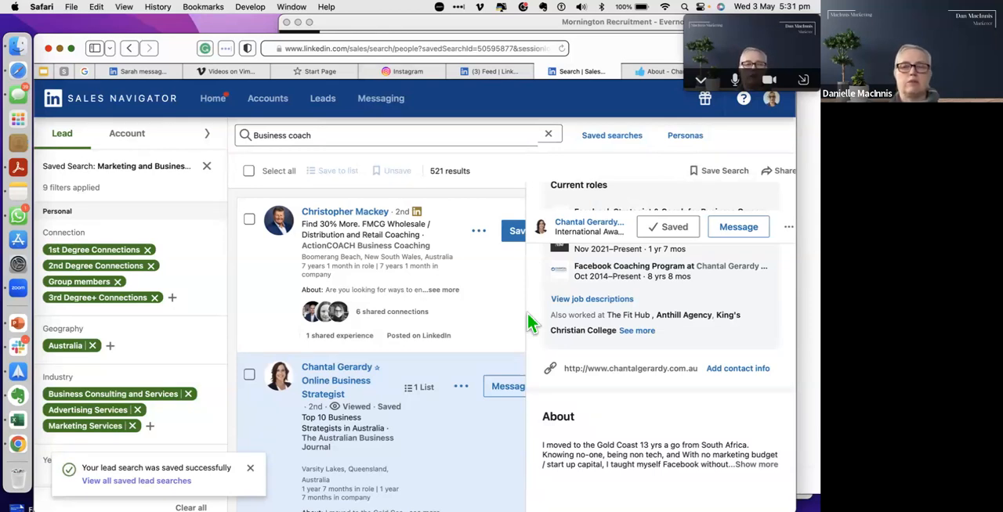
Step: Turn off the Zoom camera and expand the floating video thumbnail into the full meeting window
click(768, 80)
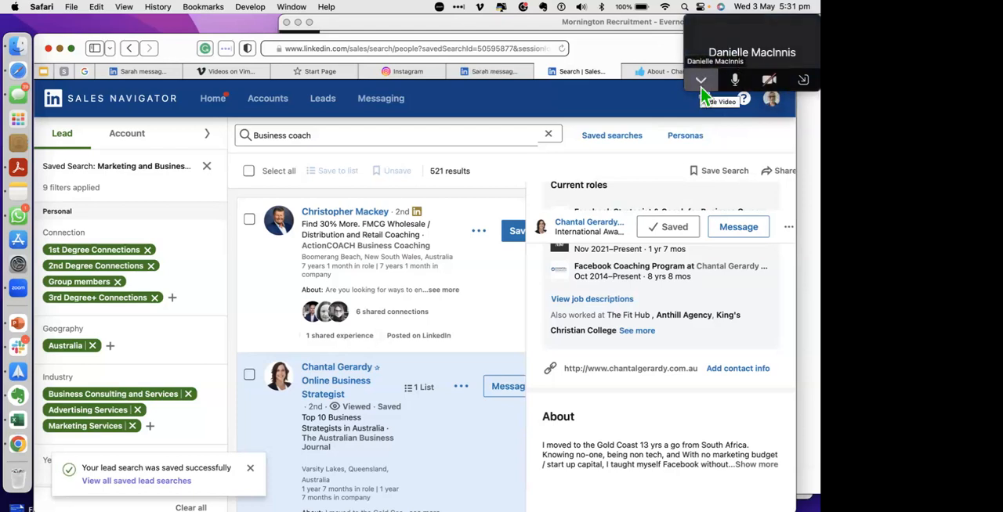
click(701, 80)
click(802, 81)
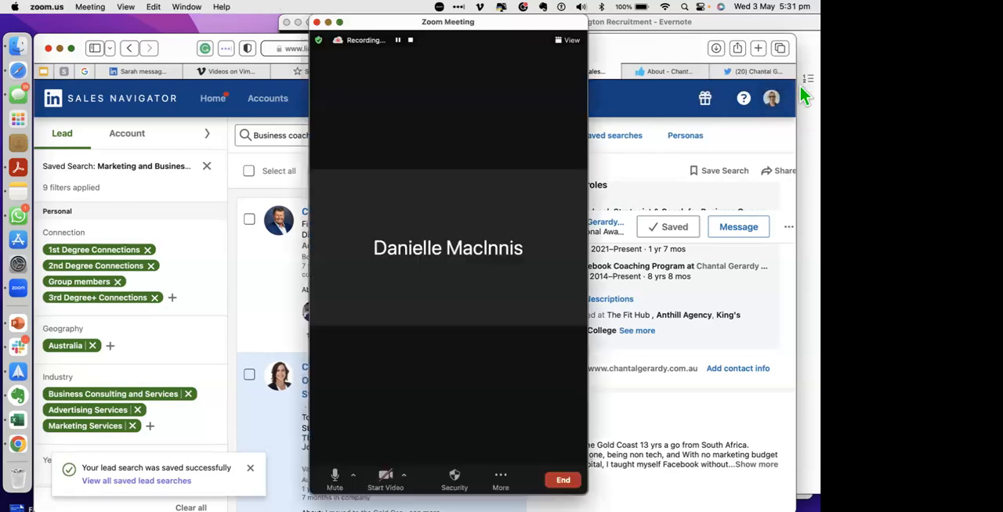